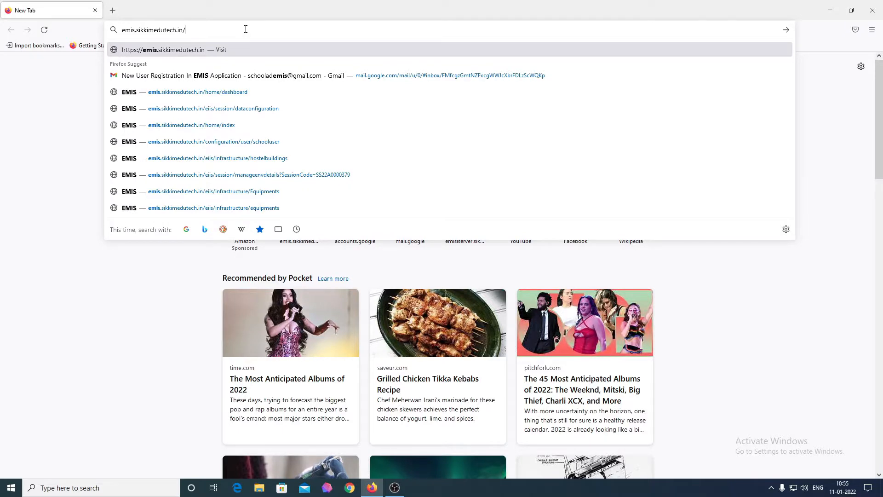
Load emis.sikkimedutech.in in Firefox.
{"action": "key", "text": "Return"}
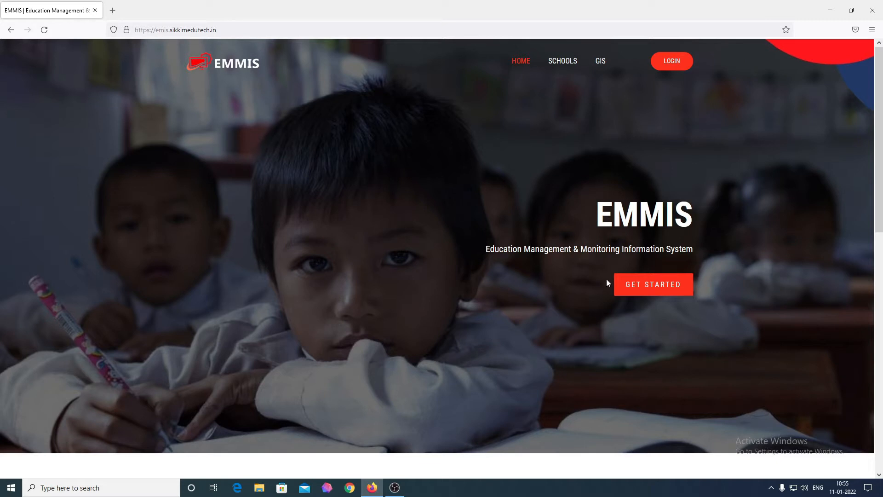
Browse down the EMMIS home page and back, then go to sign-in via GET STARTED.
{"action": "scroll", "coordinate": [650, 289], "scroll_direction": "down", "scroll_amount": 1}
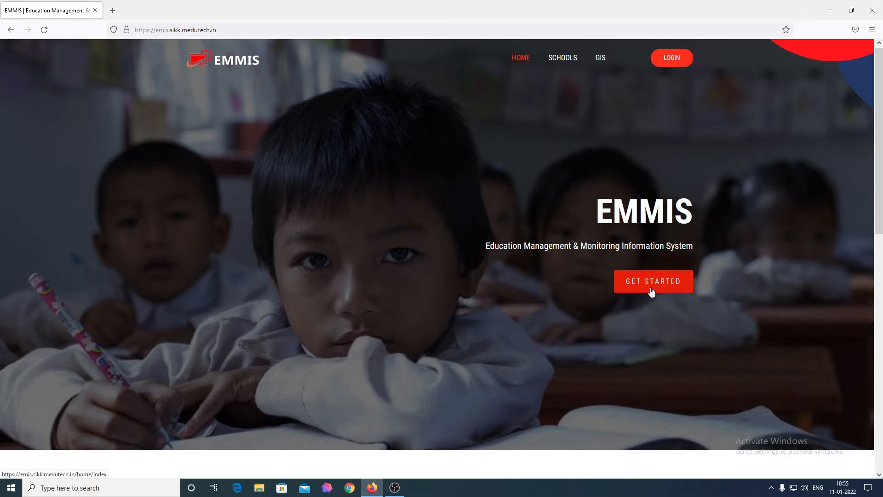
{"action": "scroll", "coordinate": [651, 291], "scroll_direction": "down", "scroll_amount": 5}
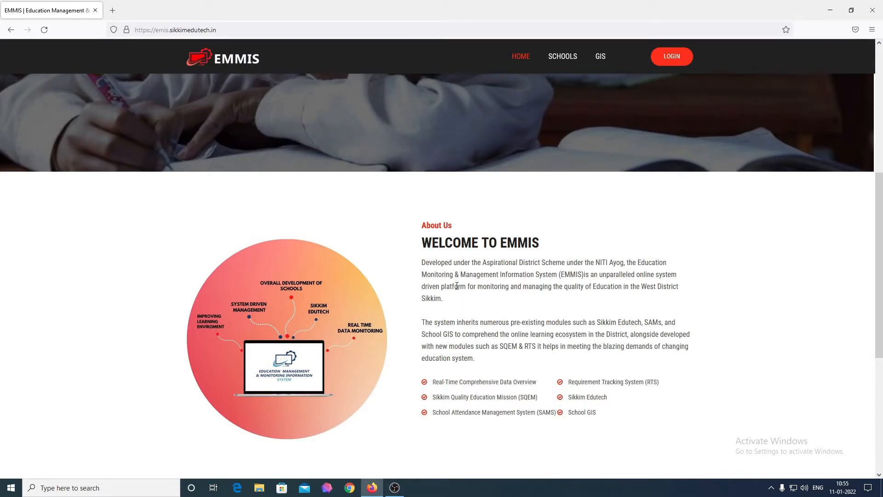
{"action": "scroll", "coordinate": [457, 286], "scroll_direction": "down", "scroll_amount": 5}
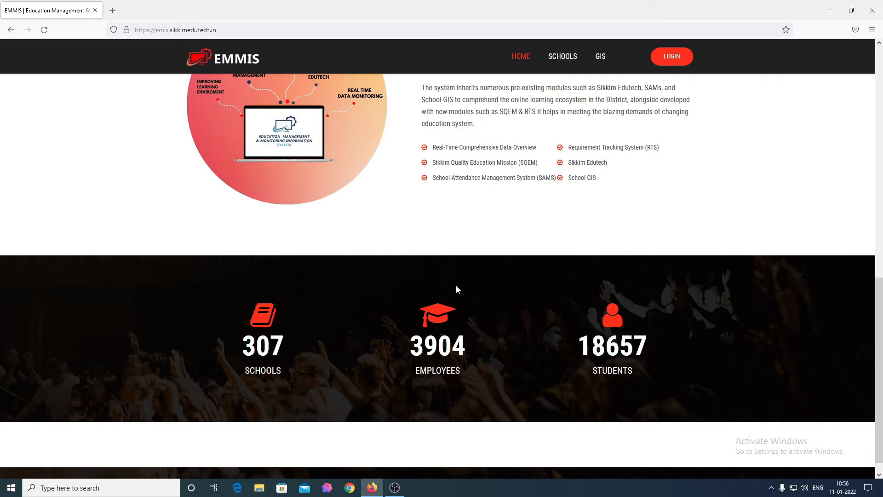
{"action": "scroll", "coordinate": [457, 289], "scroll_direction": "up", "scroll_amount": 7}
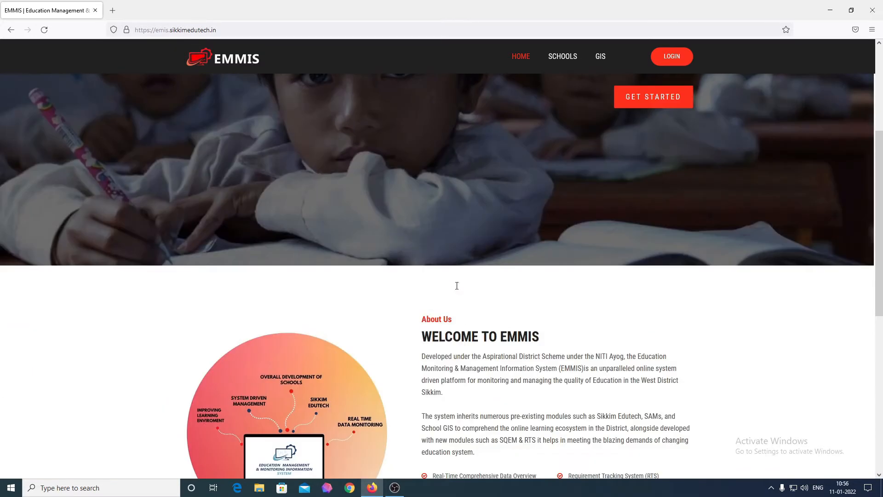
{"action": "scroll", "coordinate": [458, 289], "scroll_direction": "up", "scroll_amount": 4}
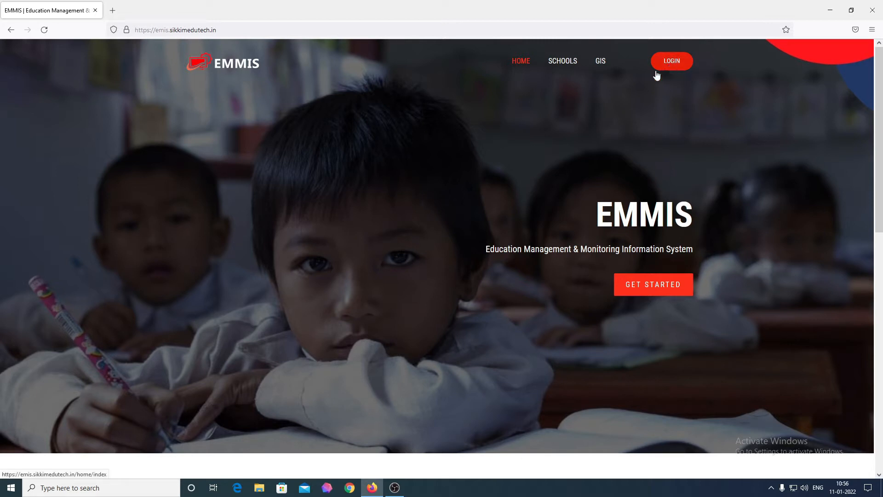
{"action": "left_click", "coordinate": [663, 285]}
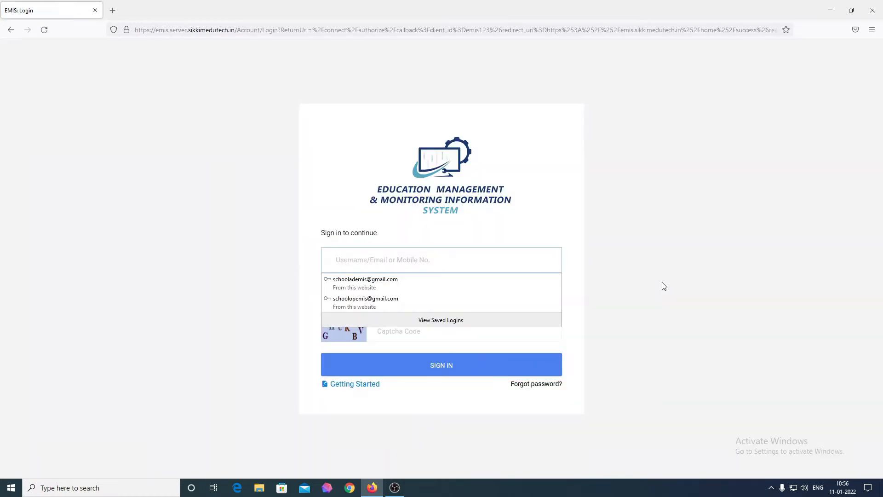
{"action": "left_click", "coordinate": [663, 286]}
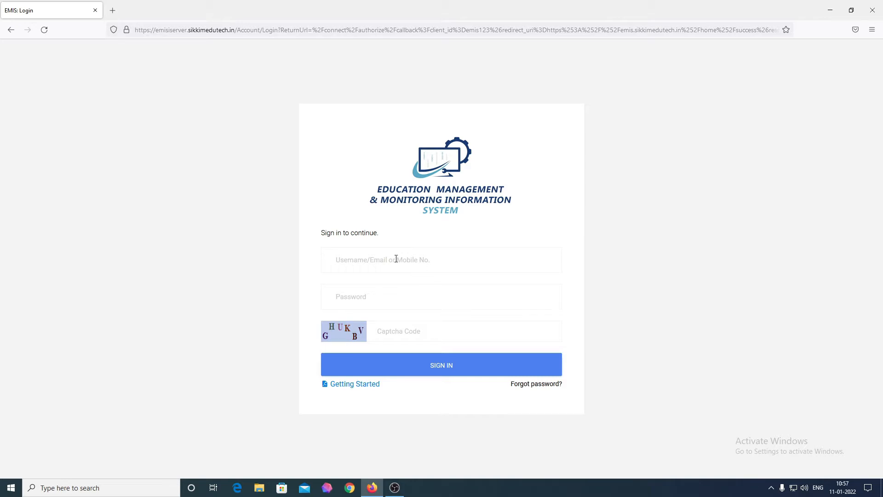
Sign in as the school operator with the account e-mail, password and displayed captcha code.
{"action": "left_click", "coordinate": [396, 259]}
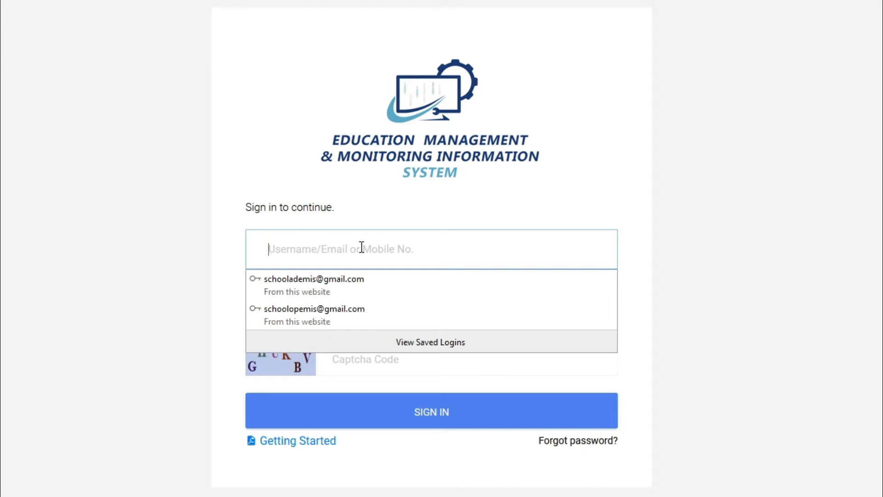
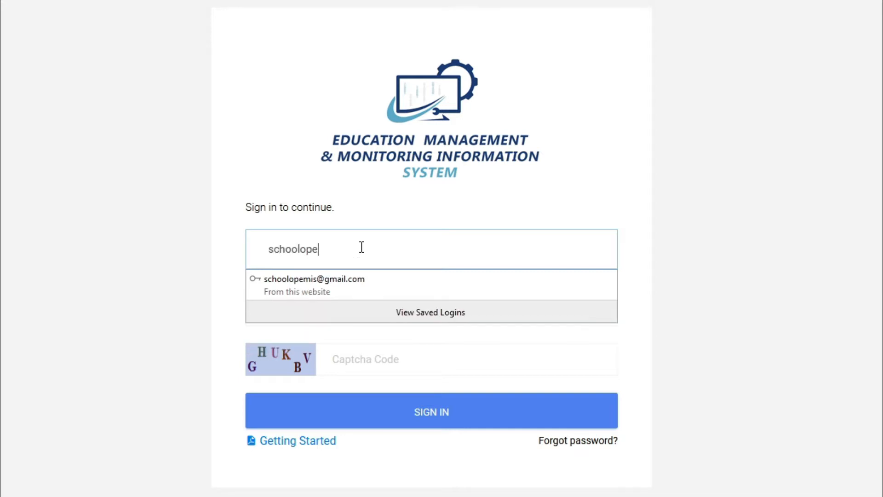
{"action": "left_click", "coordinate": [828, 276]}
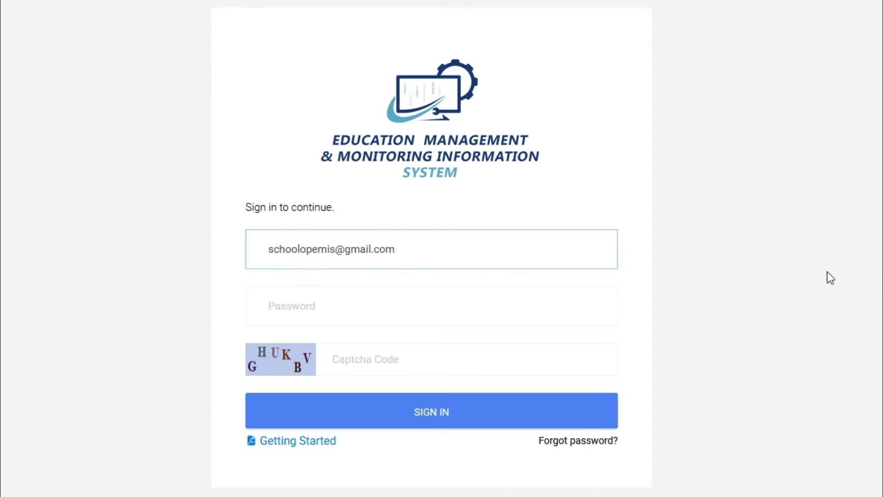
{"action": "left_click", "coordinate": [506, 321]}
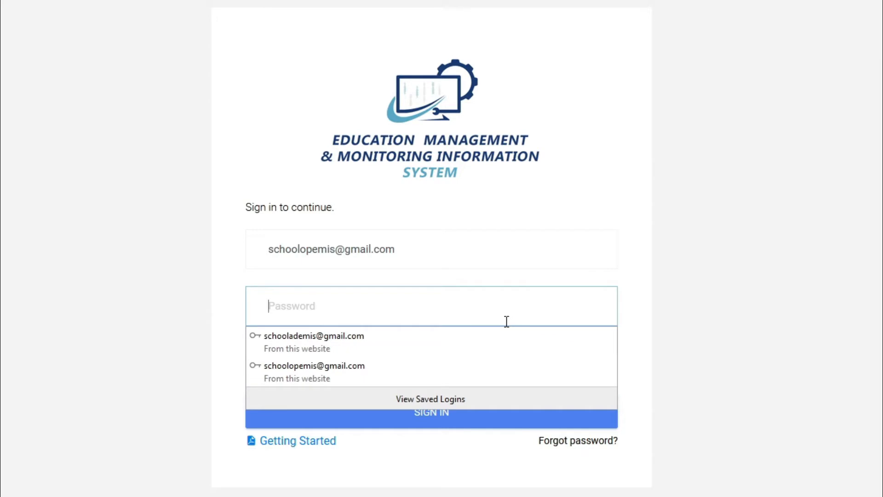
{"action": "left_click", "coordinate": [713, 331]}
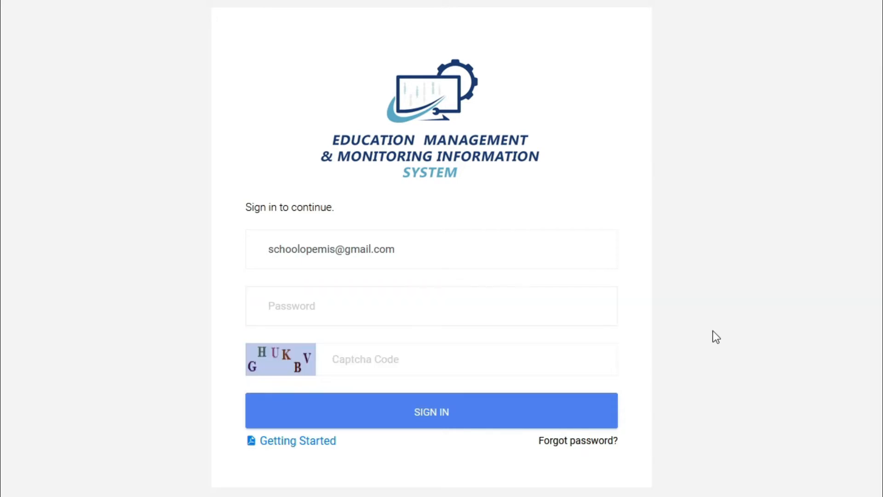
{"action": "left_click", "coordinate": [463, 318]}
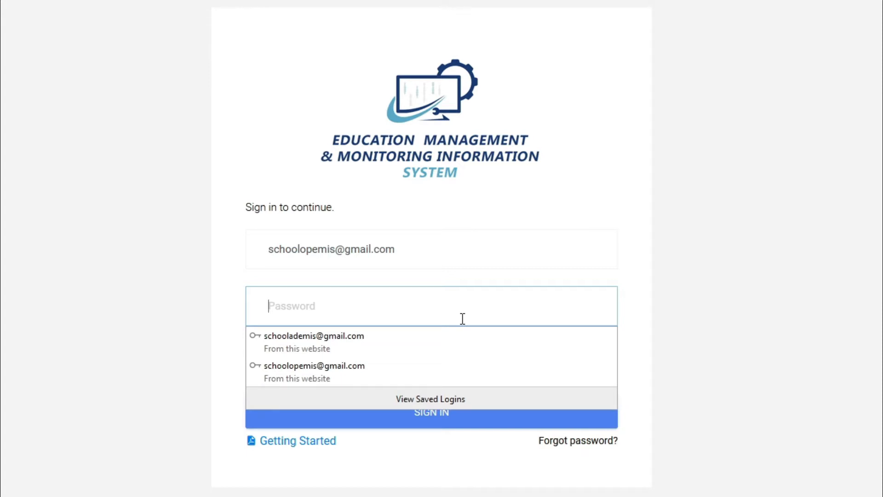
{"action": "type", "text": "*******"}
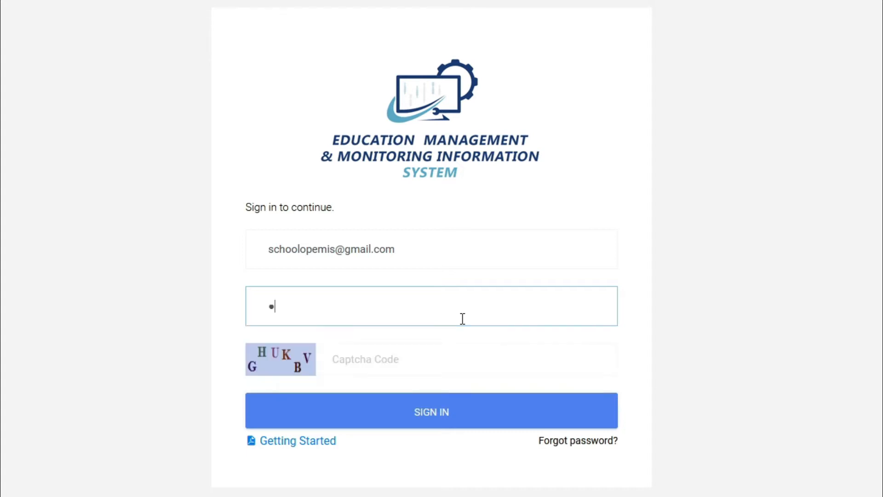
{"action": "type", "text": "**"}
{"action": "key", "text": "Tab"}
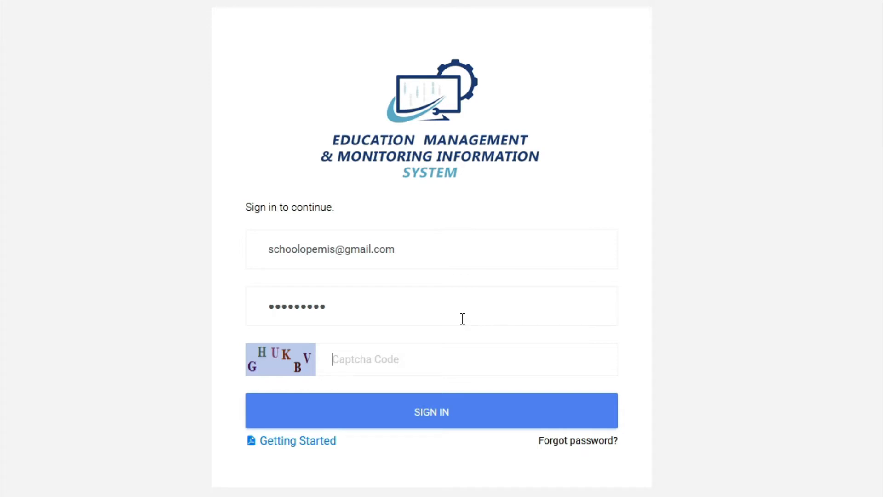
{"action": "type", "text": "GHUKBV"}
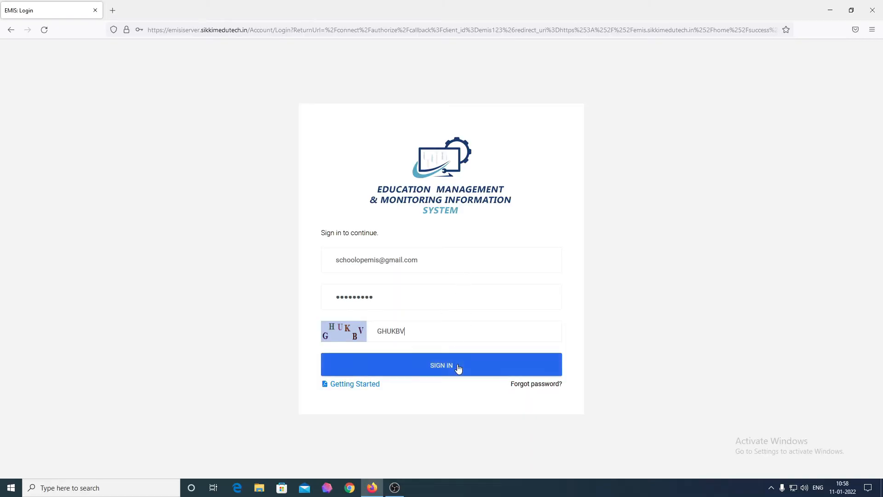
{"action": "left_click", "coordinate": [458, 368]}
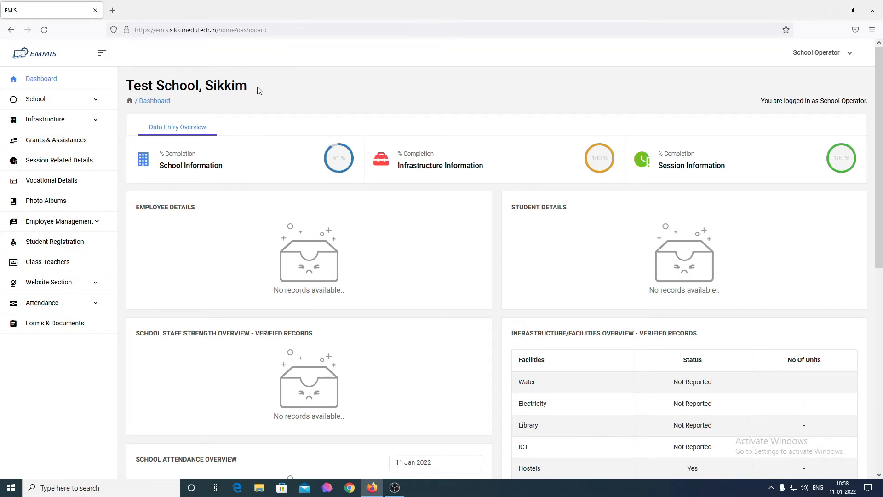
{"action": "left_click_drag", "start_coordinate": [258, 90], "coordinate": [128, 89]}
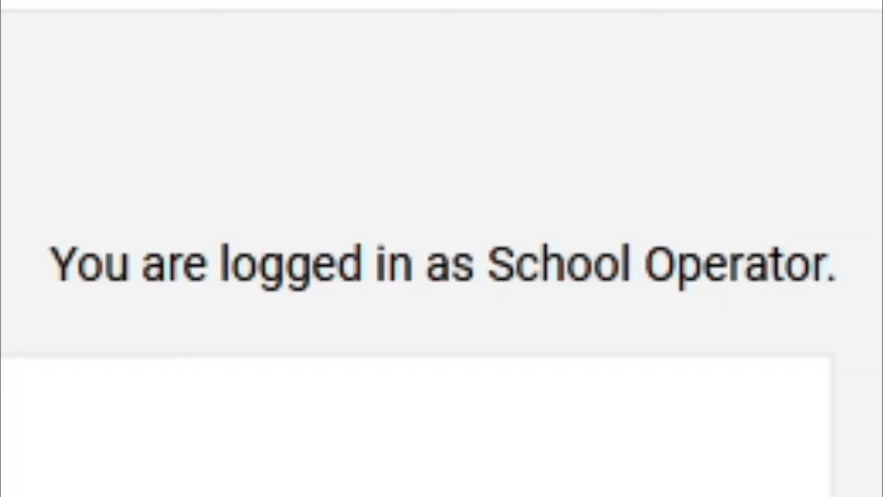
{"action": "left_click_drag", "start_coordinate": [49, 266], "coordinate": [844, 290]}
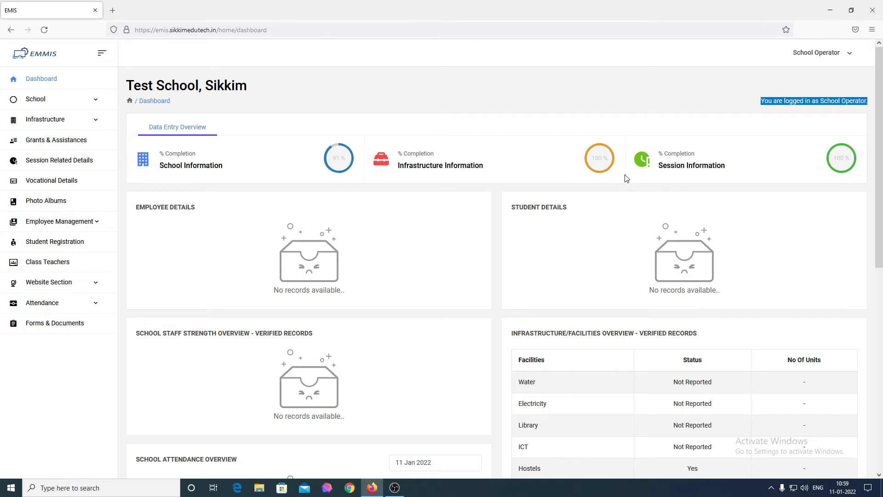
{"action": "left_click", "coordinate": [69, 106]}
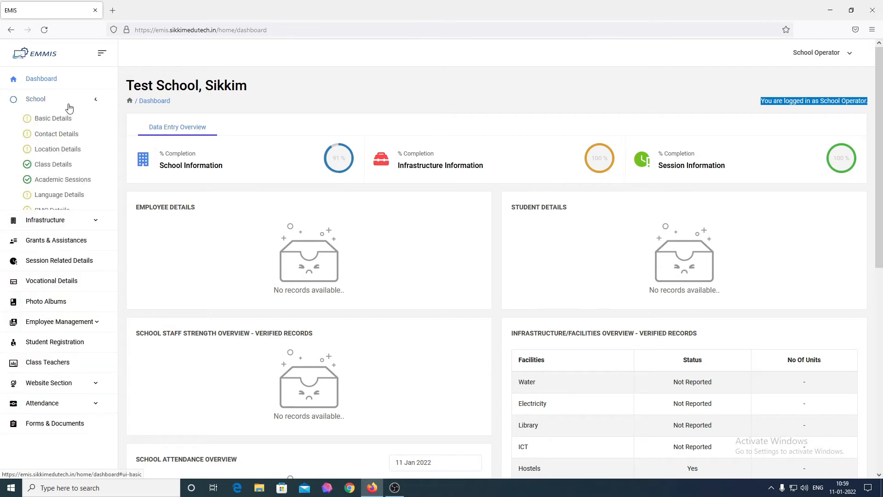
{"action": "left_click", "coordinate": [69, 106]}
{"action": "left_click", "coordinate": [73, 120]}
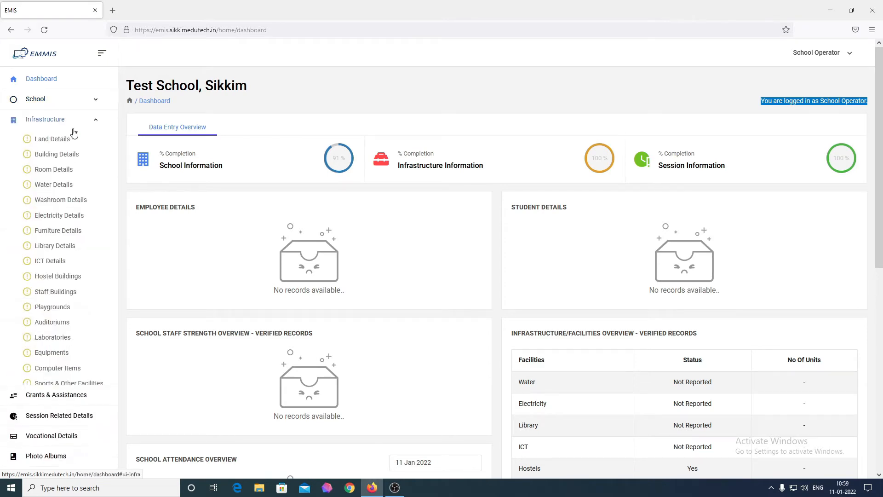
{"action": "left_click", "coordinate": [72, 122]}
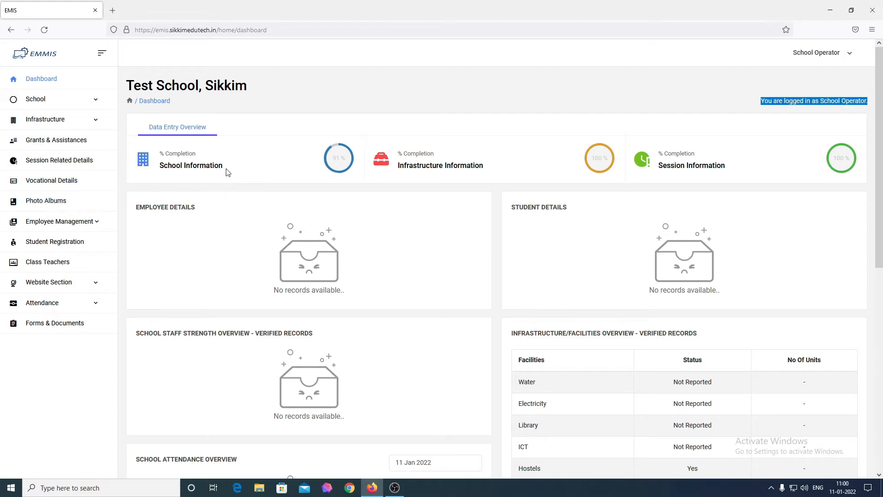
{"action": "double_click", "coordinate": [180, 168]}
{"action": "left_click", "coordinate": [180, 167]}
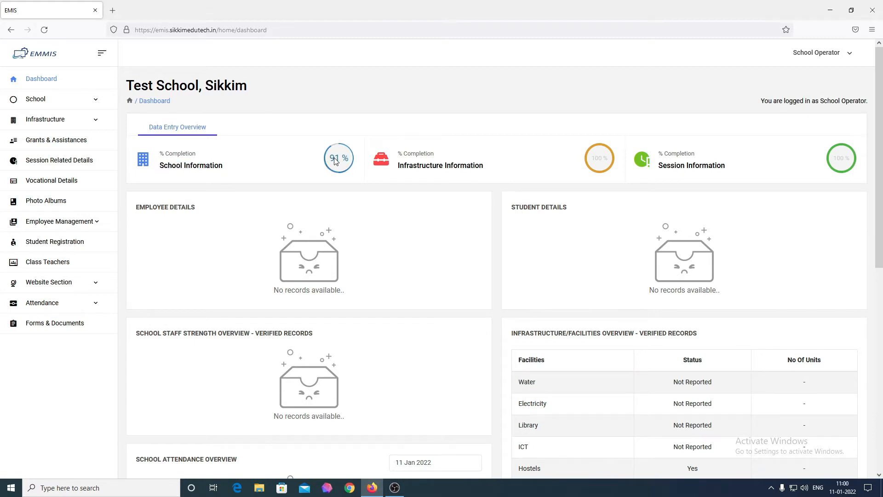
{"action": "left_click", "coordinate": [86, 100]}
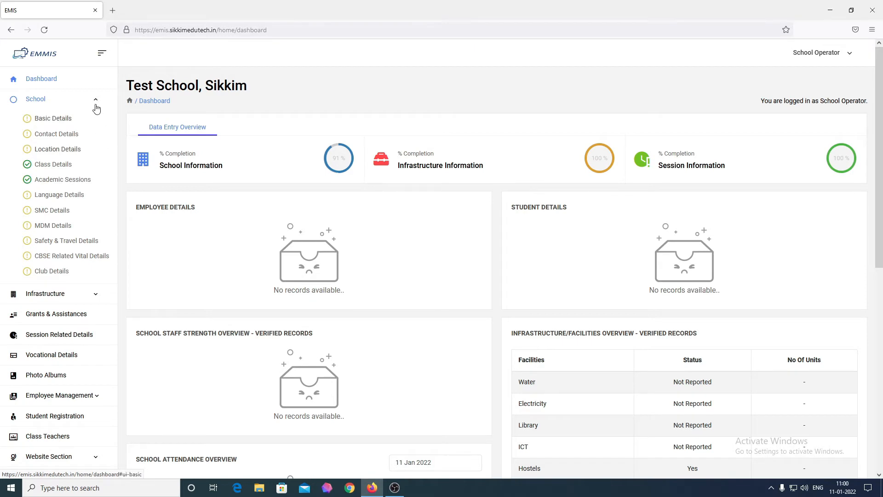
{"action": "left_click", "coordinate": [96, 108]}
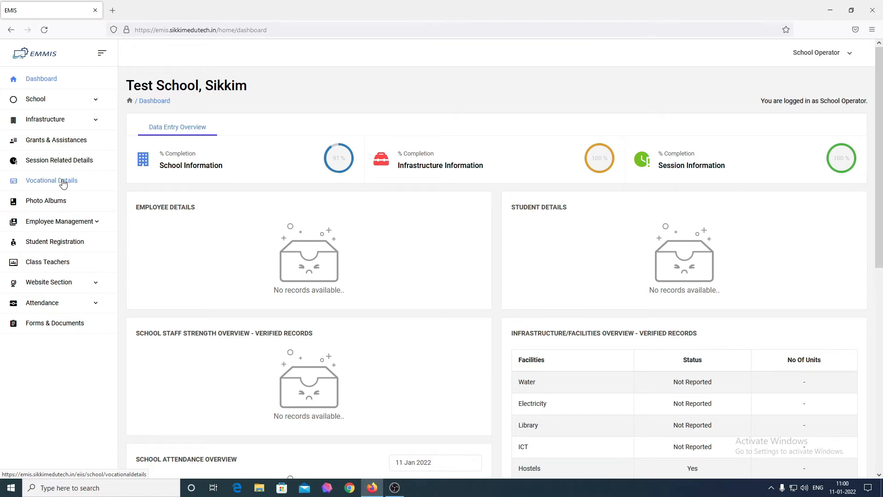
From Grants & Assistances, start adding grants for the 2021-2022 financial year.
{"action": "left_click", "coordinate": [80, 140]}
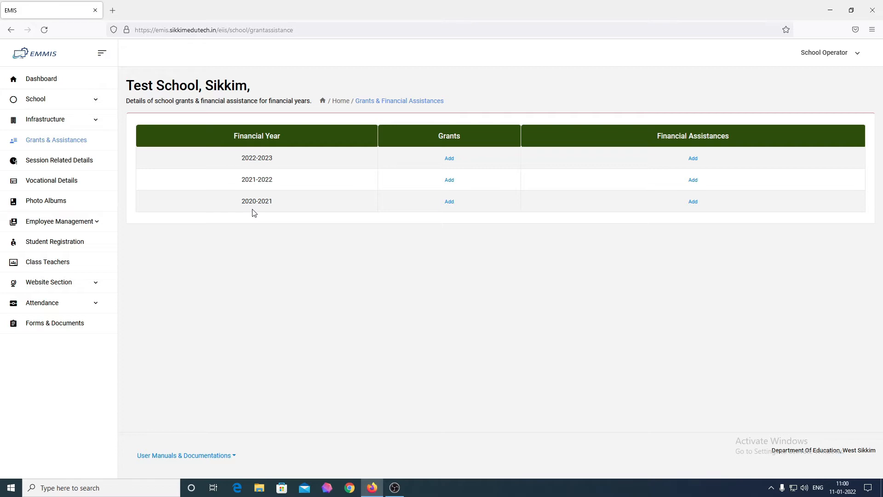
{"action": "left_click", "coordinate": [449, 181]}
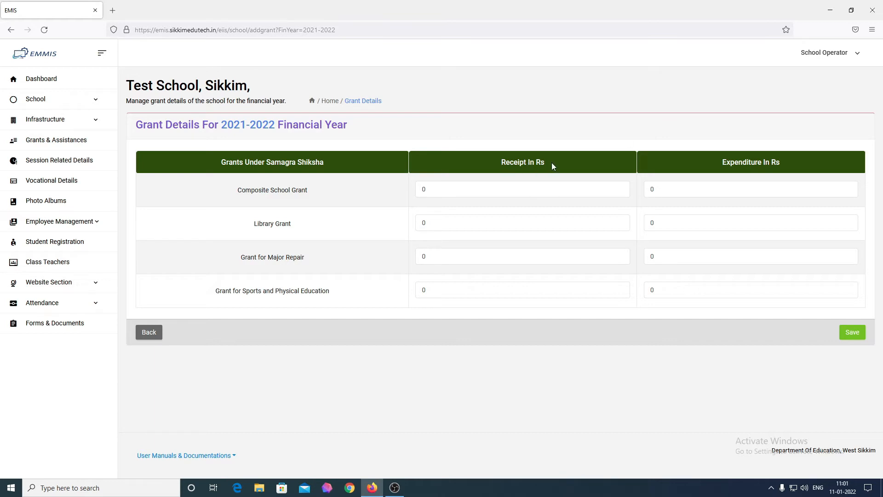
Set the Composite School Grant to 15000 received and 12000 spent.
{"action": "left_click_drag", "start_coordinate": [787, 164], "coordinate": [727, 163]}
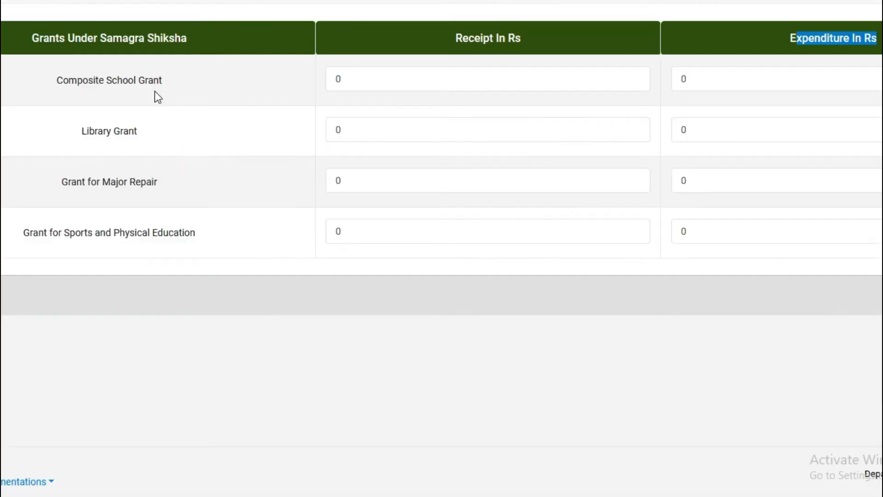
{"action": "left_click", "coordinate": [471, 82]}
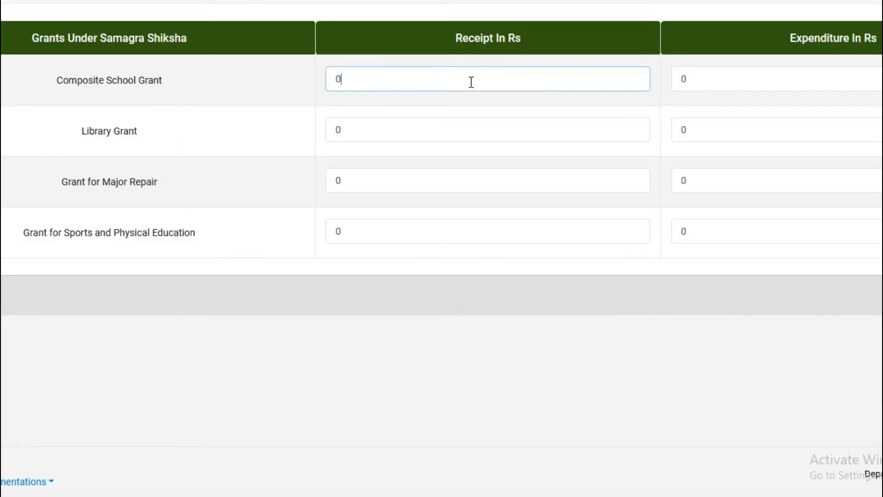
{"action": "key", "text": "BackSpace"}
{"action": "type", "text": "15000"}
{"action": "left_click", "coordinate": [800, 80]}
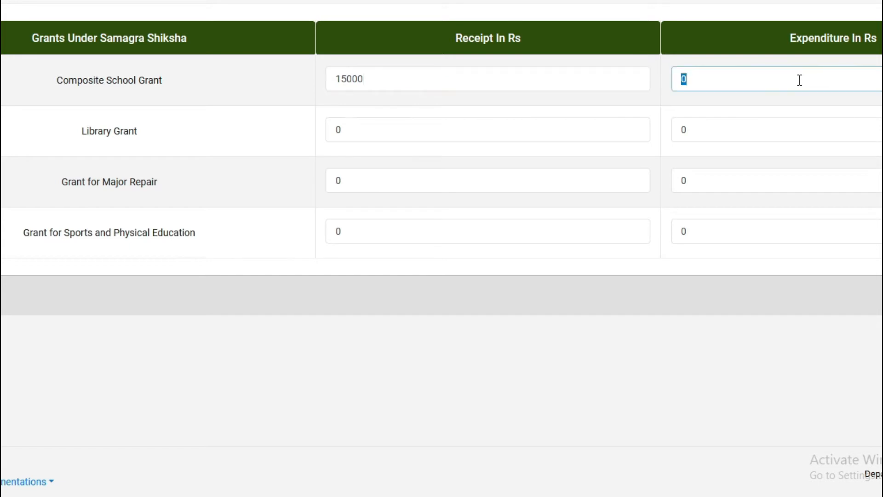
{"action": "key", "text": "BackSpace"}
{"action": "type", "text": "12000"}
Enter Library Grant 10000 and 10000, and Major Repair 100000 received, 95000 spent.
{"action": "left_click", "coordinate": [448, 135]}
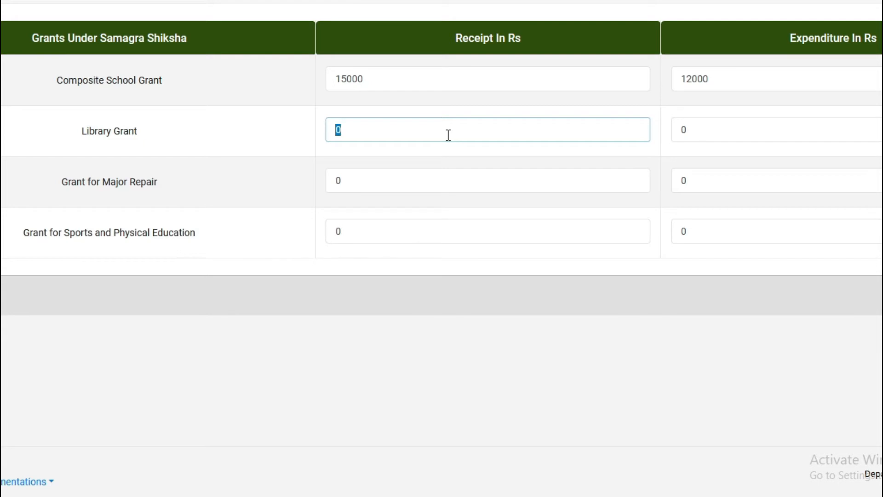
{"action": "key", "text": "BackSpace"}
{"action": "type", "text": "10000"}
{"action": "left_click", "coordinate": [762, 124]}
{"action": "type", "text": "10000"}
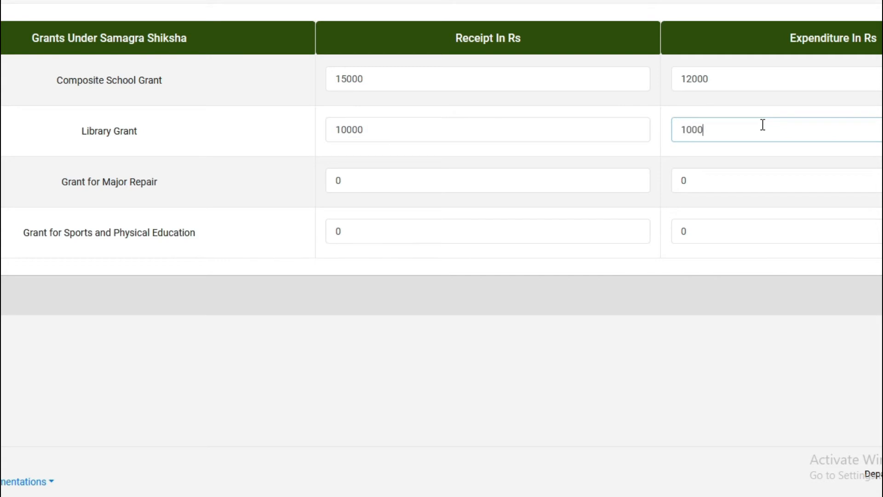
{"action": "left_click", "coordinate": [425, 187]}
{"action": "type", "text": "1"}
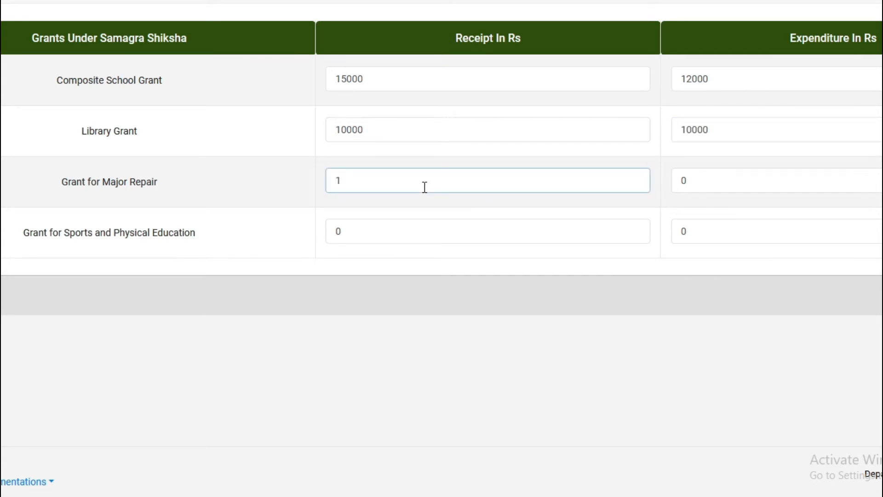
{"action": "type", "text": "00000"}
{"action": "left_click", "coordinate": [701, 189]}
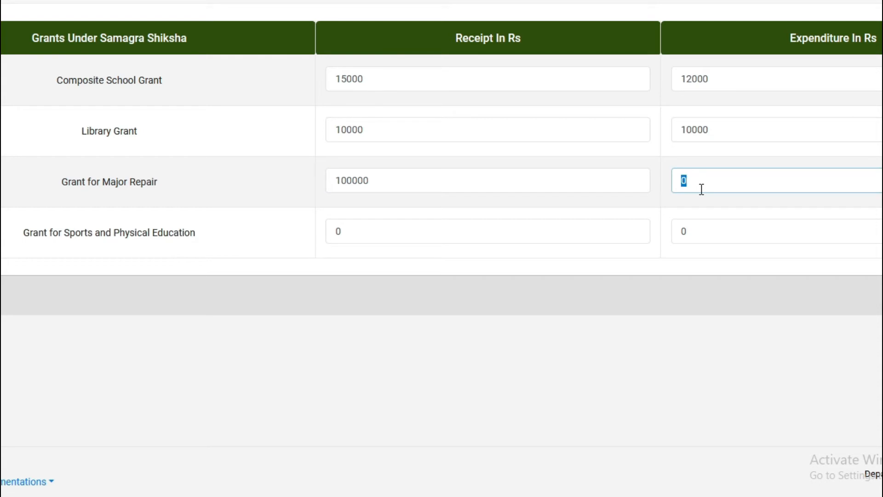
{"action": "type", "text": "95000"}
Save the 2021-2022 grant details and note their Unverified status.
{"action": "left_click", "coordinate": [426, 231]}
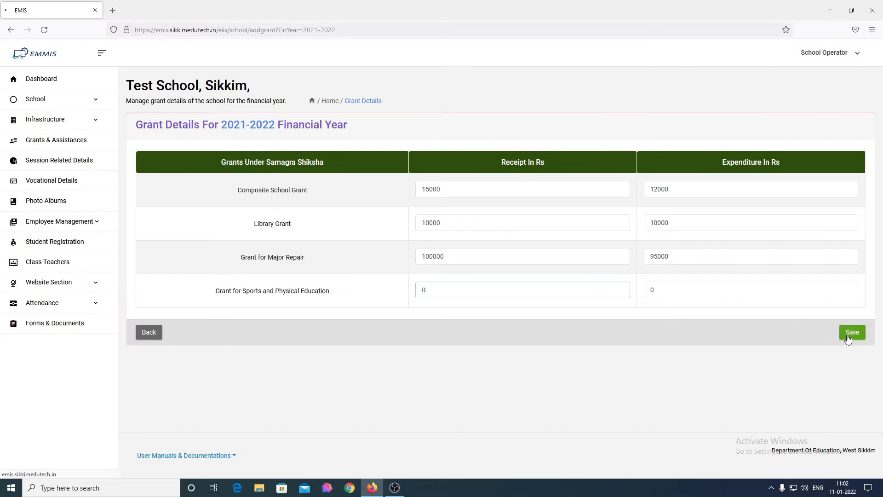
{"action": "left_click", "coordinate": [849, 337]}
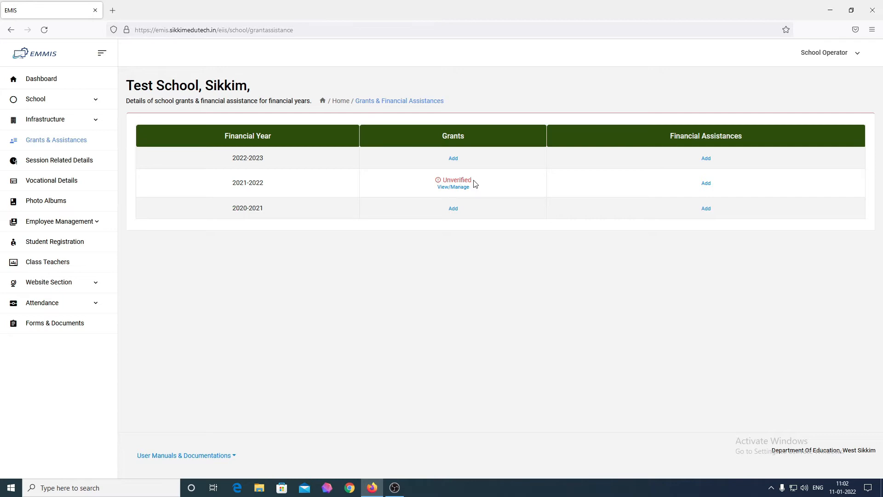
{"action": "left_click_drag", "start_coordinate": [475, 181], "coordinate": [436, 183]}
{"action": "left_click", "coordinate": [491, 197]}
Add 2021-2022 NGO assistance of 10000 from Rotary Club and save it.
{"action": "left_click", "coordinate": [706, 183]}
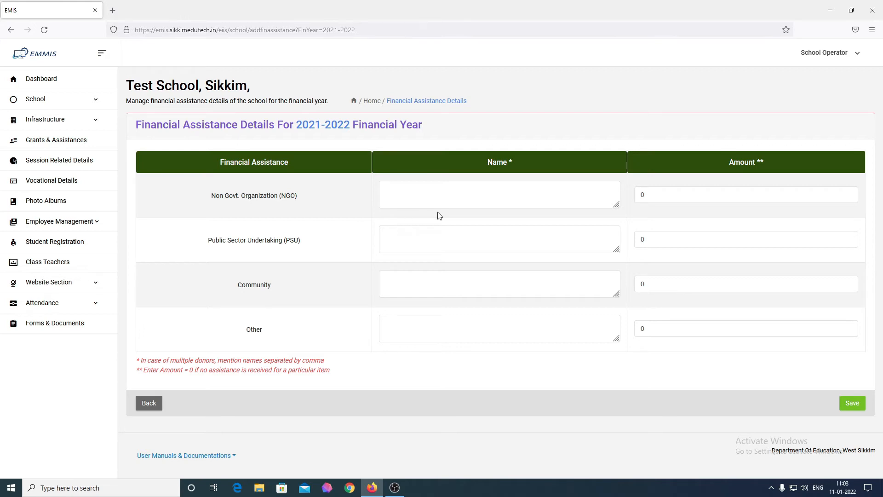
{"action": "left_click", "coordinate": [461, 206]}
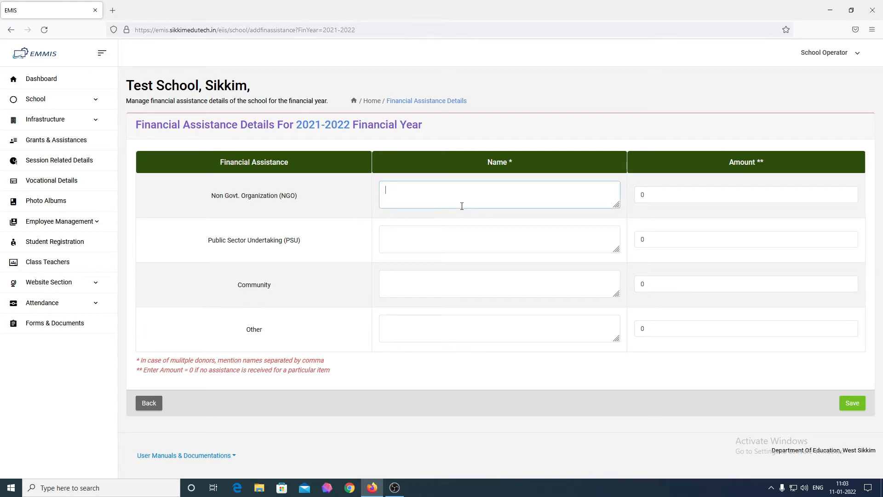
{"action": "type", "text": "Rotary Club"}
{"action": "key", "text": "Tab"}
{"action": "type", "text": "10000"}
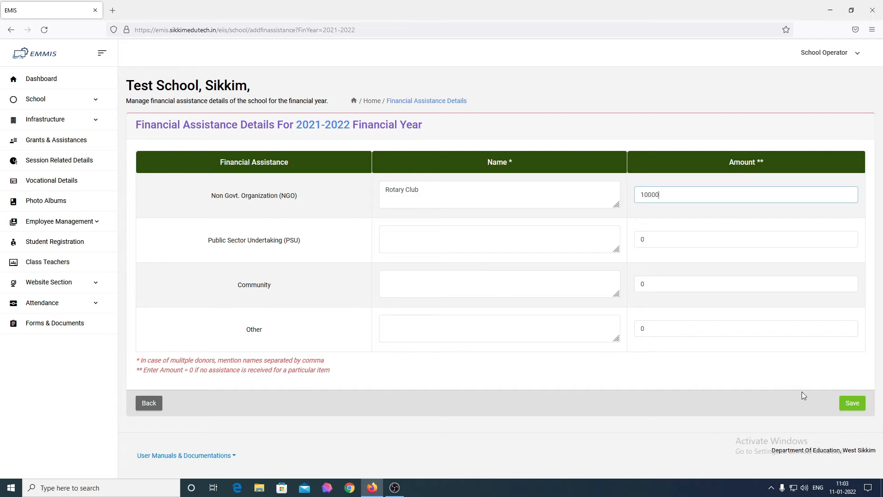
{"action": "left_click", "coordinate": [850, 407]}
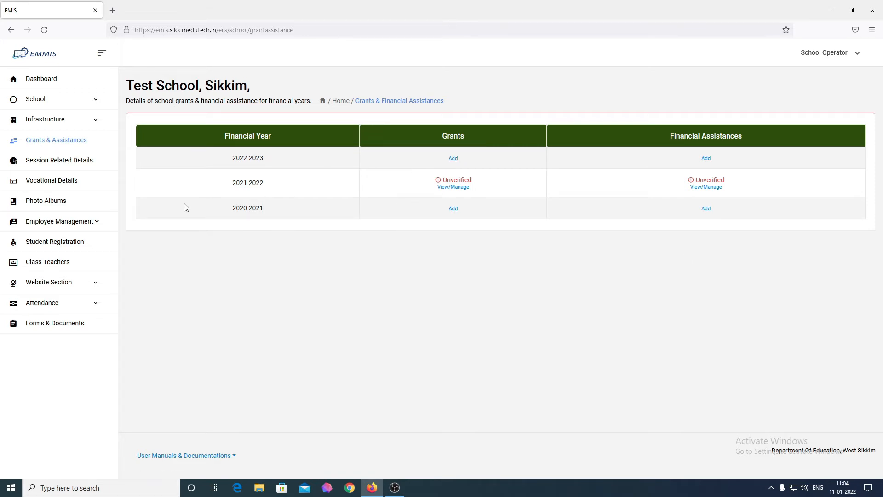
Glance at the Grants & Assistances overview, then return to the Test School dashboard.
{"action": "left_click", "coordinate": [53, 88]}
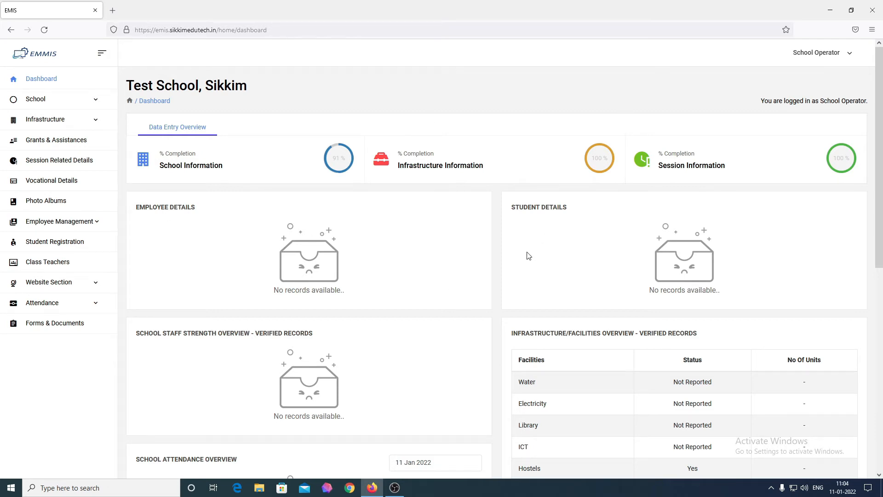
{"action": "left_click", "coordinate": [73, 144]}
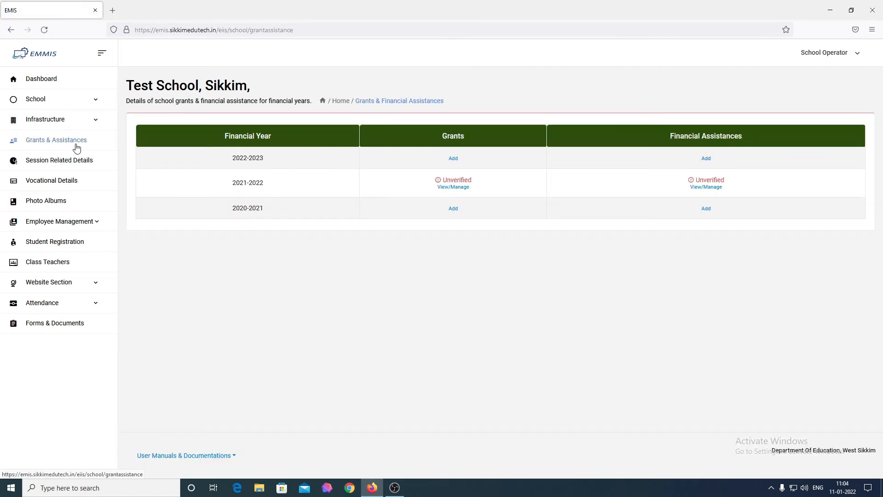
{"action": "left_click", "coordinate": [41, 79]}
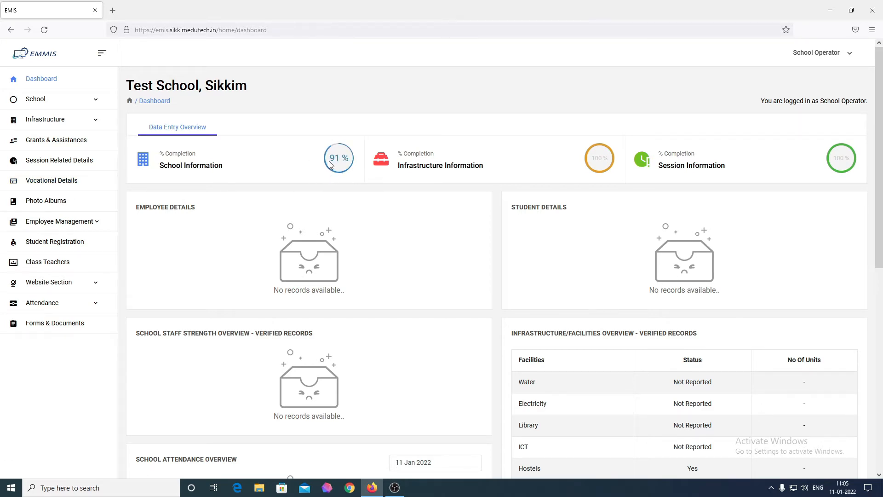
Open Vocational Details and flip the vocationalisation scheme answer to Yes and back to No.
{"action": "left_click", "coordinate": [39, 185]}
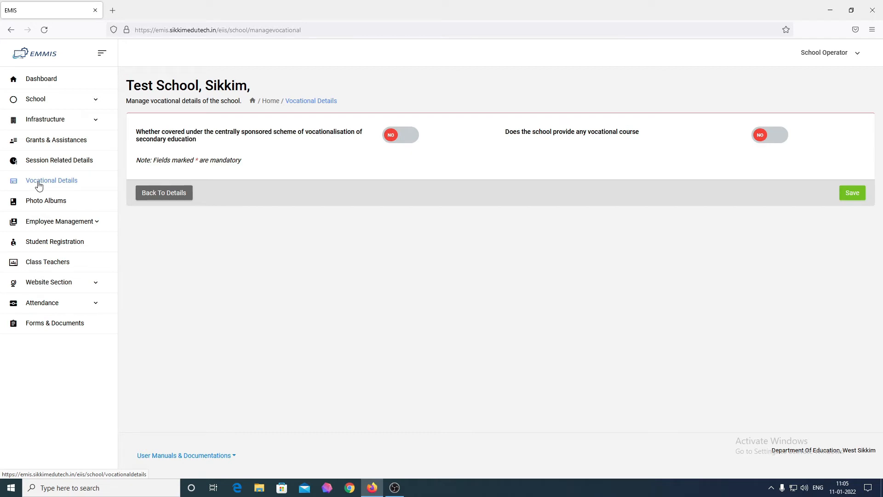
{"action": "left_click", "coordinate": [398, 138]}
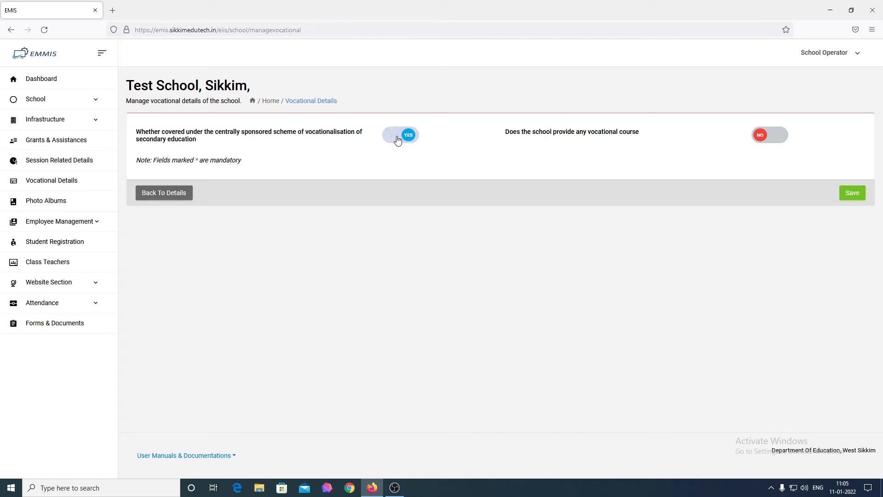
{"action": "left_click", "coordinate": [397, 140]}
Mark vocational courses as offered, add sectors IT and Tourism both from 2019, and save.
{"action": "left_click", "coordinate": [775, 143]}
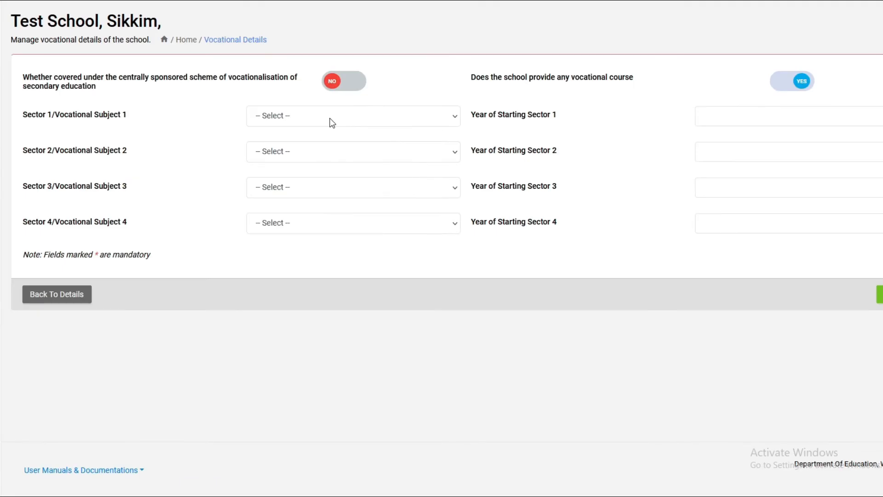
{"action": "left_click", "coordinate": [332, 122]}
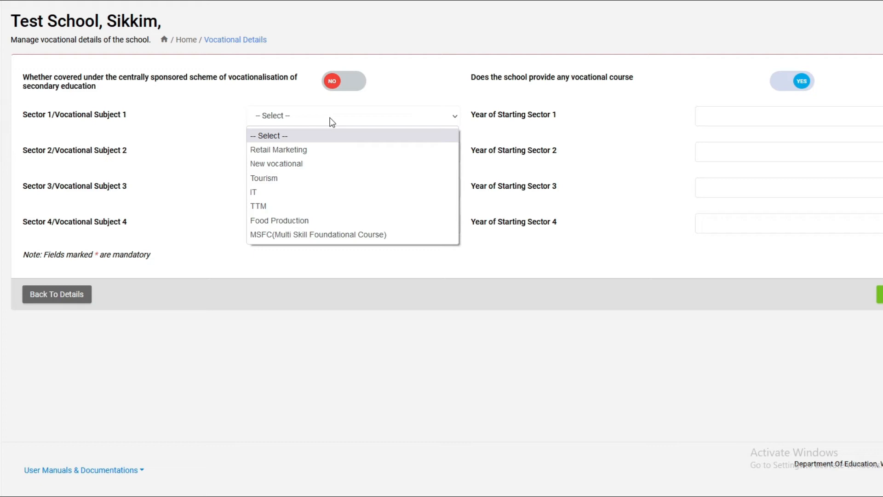
{"action": "left_click", "coordinate": [299, 192]}
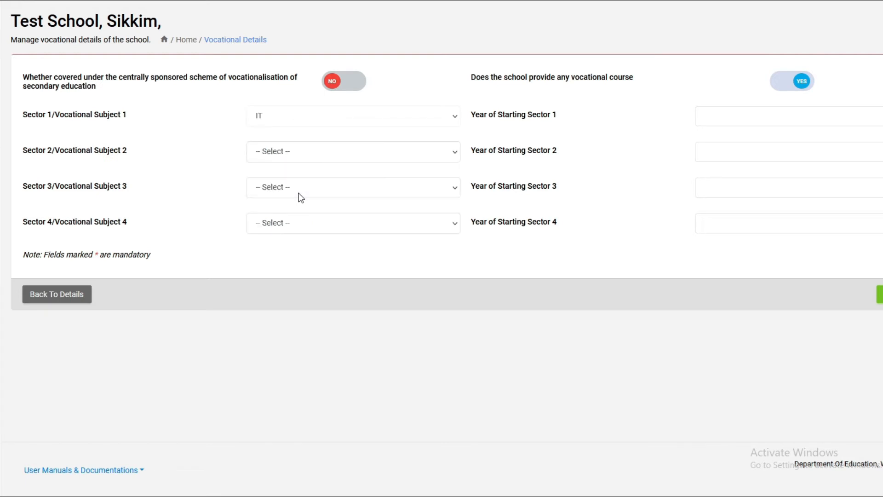
{"action": "left_click", "coordinate": [713, 116]}
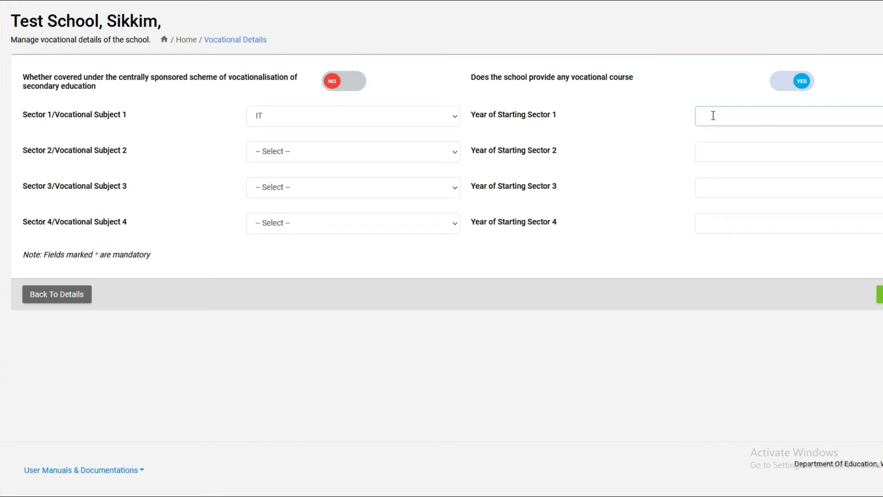
{"action": "type", "text": "2019"}
{"action": "left_click", "coordinate": [295, 152]}
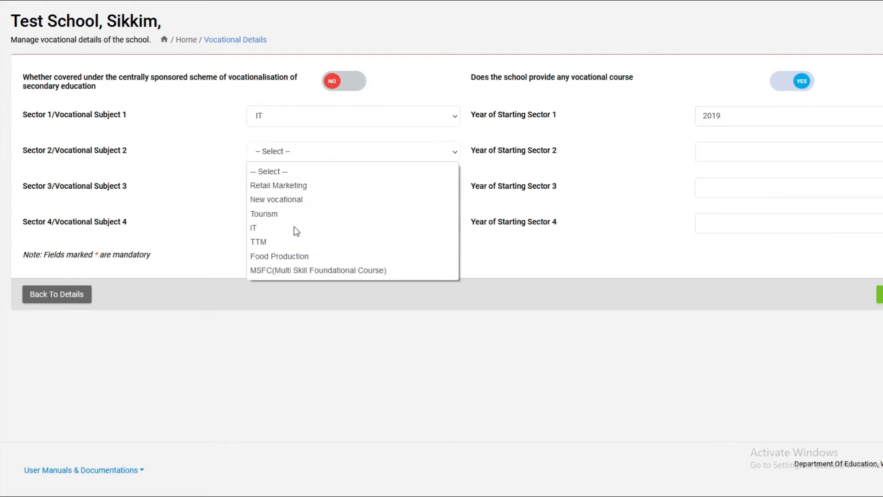
{"action": "left_click", "coordinate": [294, 213]}
{"action": "left_click", "coordinate": [750, 149]}
{"action": "type", "text": "2019"}
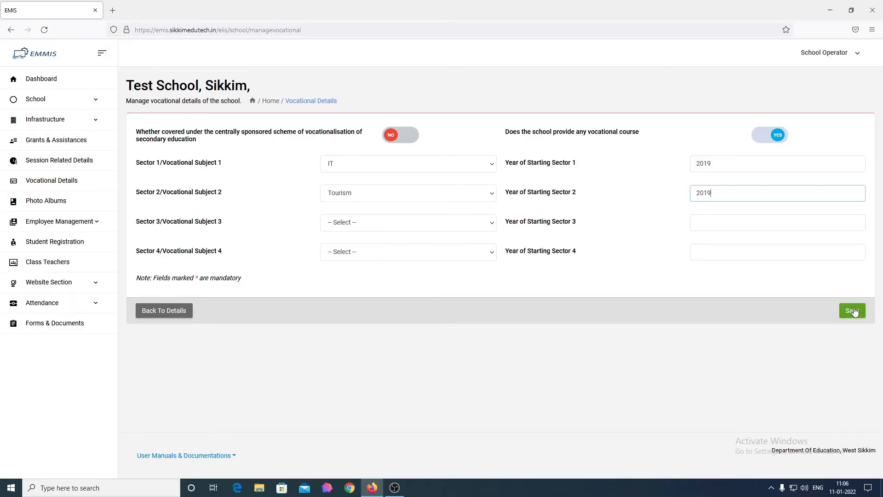
{"action": "left_click", "coordinate": [852, 310]}
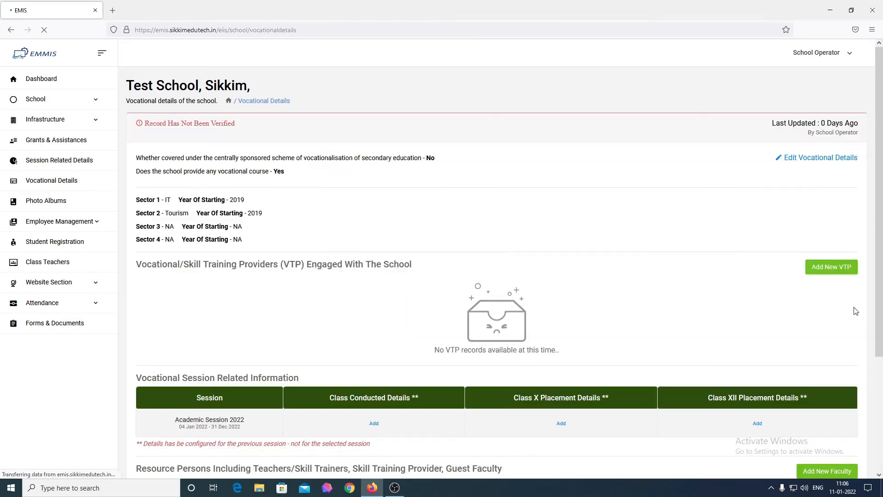
Scroll the Vocational Details page and open the Add New VTP form.
{"action": "scroll", "coordinate": [515, 302], "scroll_direction": "down", "scroll_amount": 1}
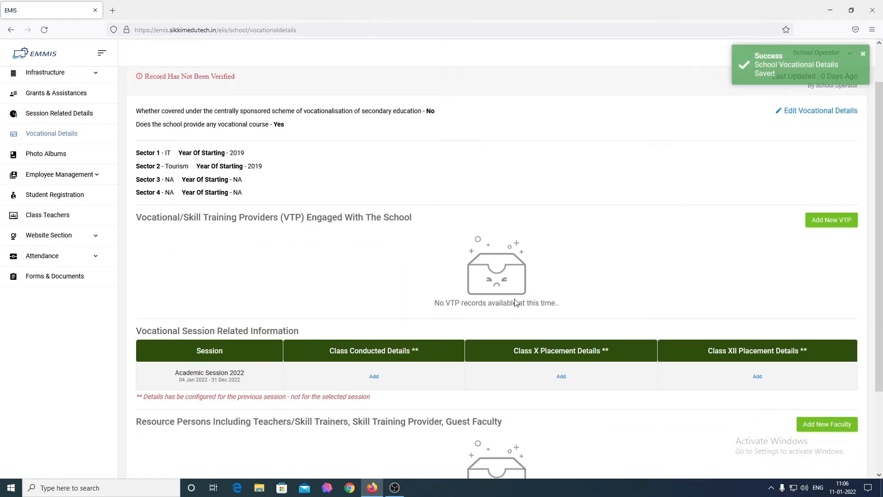
{"action": "scroll", "coordinate": [515, 302], "scroll_direction": "down", "scroll_amount": 1}
{"action": "scroll", "coordinate": [516, 302], "scroll_direction": "up", "scroll_amount": 2}
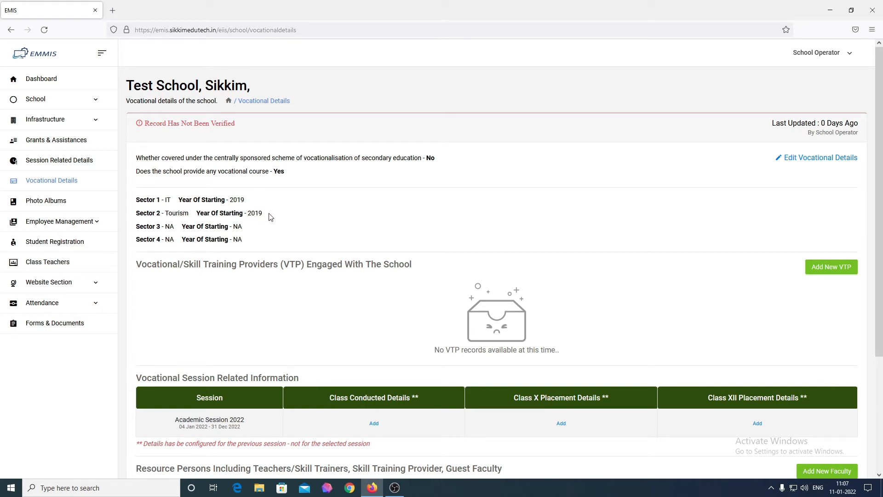
{"action": "scroll", "coordinate": [271, 217], "scroll_direction": "down", "scroll_amount": 1}
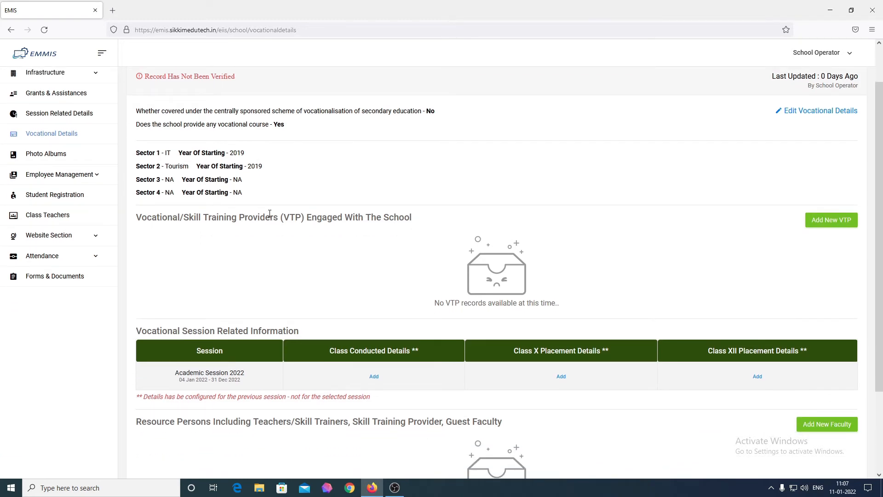
{"action": "scroll", "coordinate": [587, 229], "scroll_direction": "down", "scroll_amount": 1}
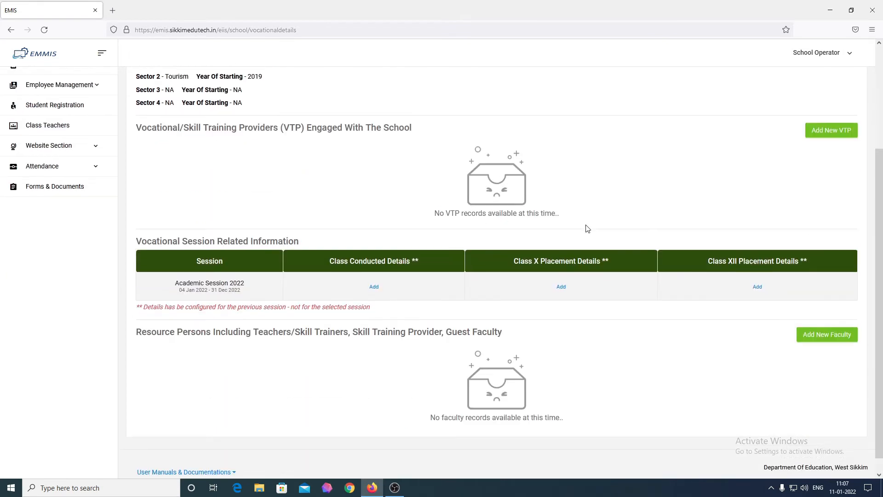
{"action": "scroll", "coordinate": [586, 229], "scroll_direction": "up", "scroll_amount": 1}
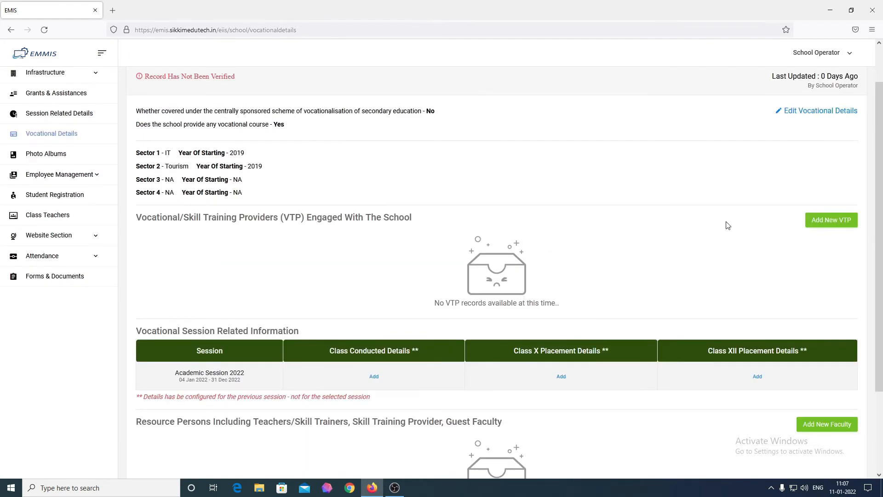
{"action": "left_click", "coordinate": [831, 221]}
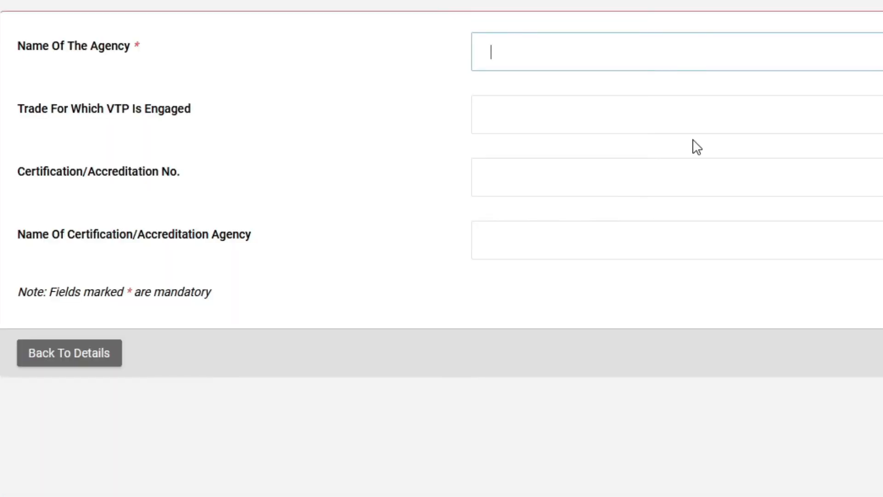
Save training provider Agency A with trade Trade, number 123456, agency 'Certificate for vocational Couse'.
{"action": "type", "text": "Agency A"}
{"action": "key", "text": "Tab"}
{"action": "type", "text": "Trade"}
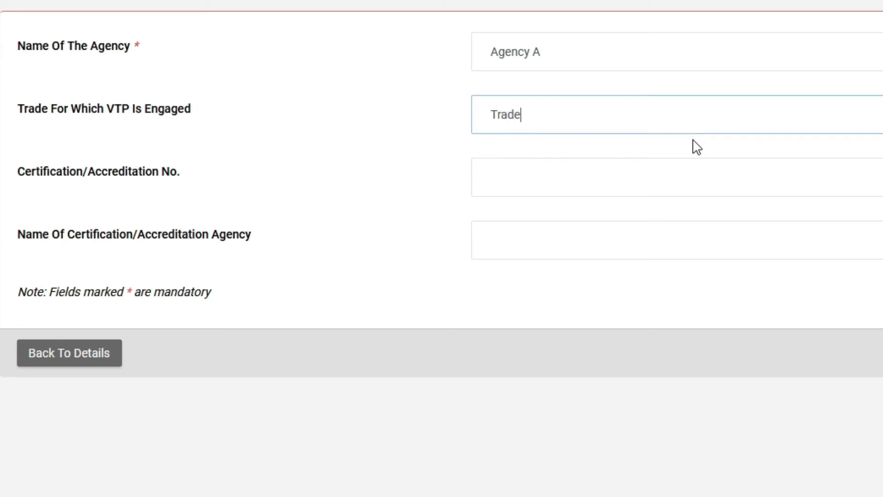
{"action": "key", "text": "Tab"}
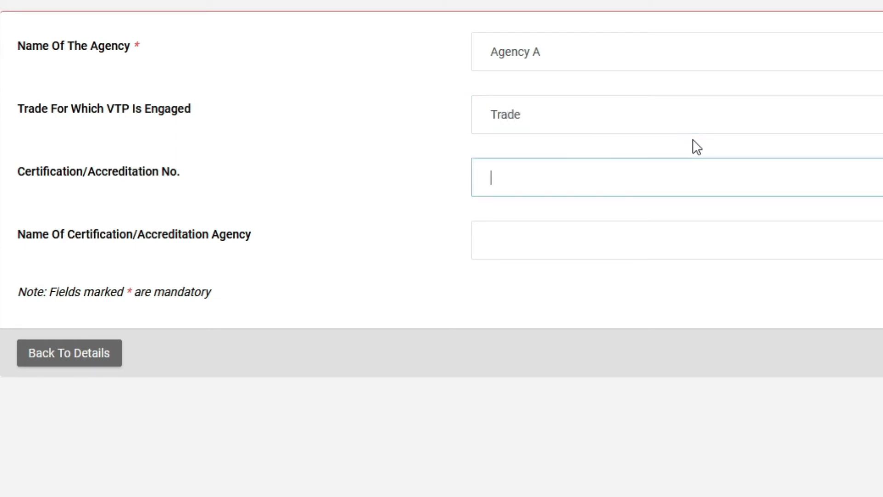
{"action": "type", "text": "123456"}
{"action": "key", "text": "Tab"}
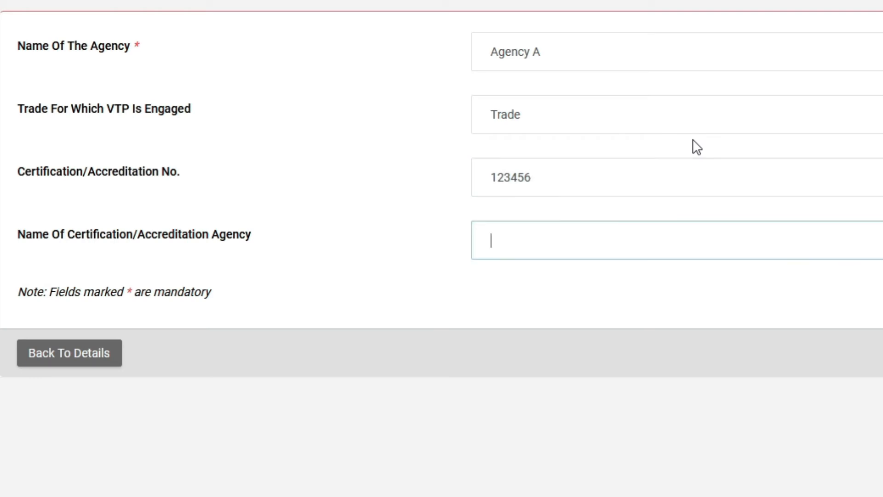
{"action": "type", "text": "Certificate"}
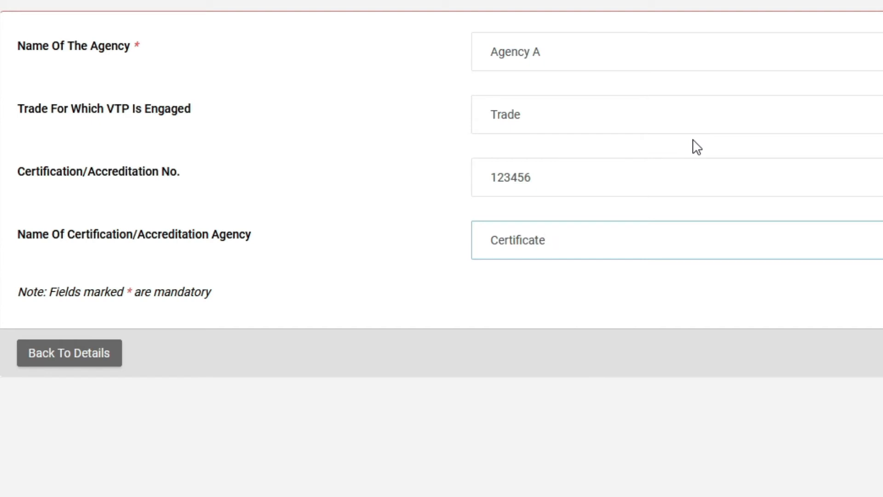
{"action": "type", "text": " for vocational Couse"}
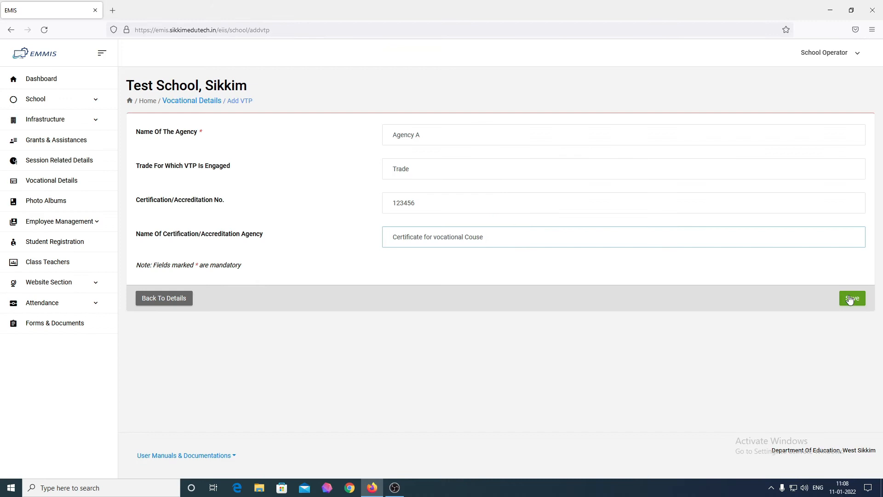
{"action": "left_click", "coordinate": [851, 298]}
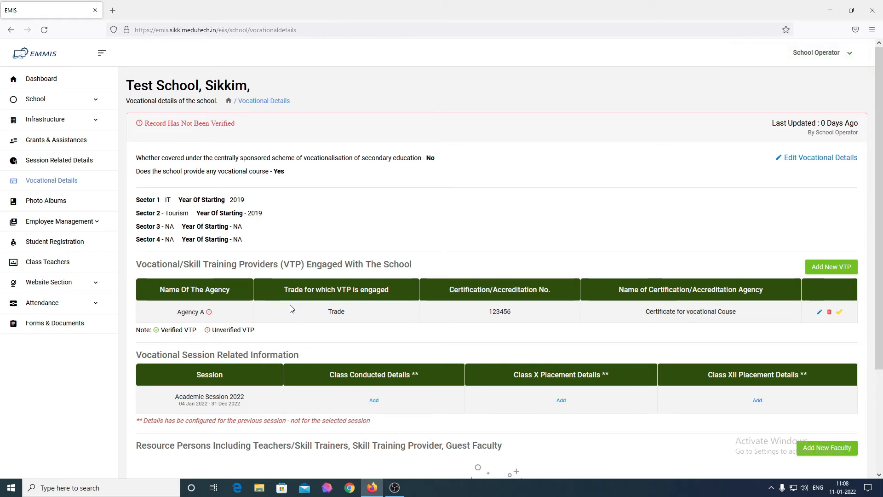
Open the Class Conducted Details Add link for Academic Session 2022.
{"action": "scroll", "coordinate": [290, 308], "scroll_direction": "down", "scroll_amount": 2}
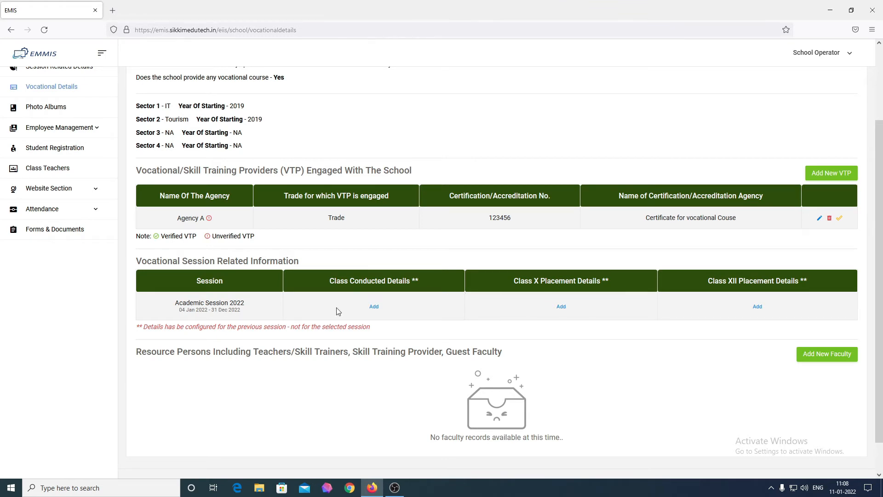
{"action": "left_click", "coordinate": [374, 307]}
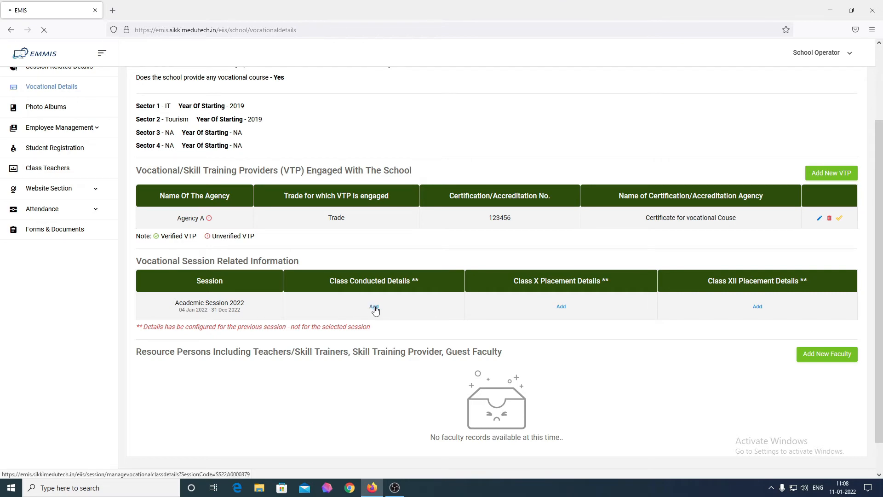
{"action": "scroll", "coordinate": [375, 307], "scroll_direction": "down", "scroll_amount": 3}
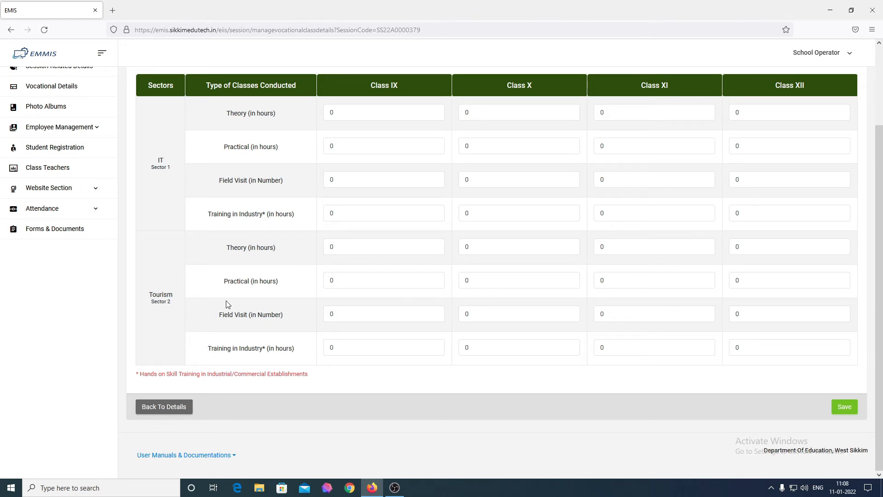
{"action": "left_click_drag", "start_coordinate": [364, 93], "coordinate": [565, 95]}
{"action": "left_click_drag", "start_coordinate": [637, 88], "coordinate": [685, 89]}
{"action": "left_click_drag", "start_coordinate": [773, 88], "coordinate": [816, 88]}
{"action": "left_click", "coordinate": [164, 414]}
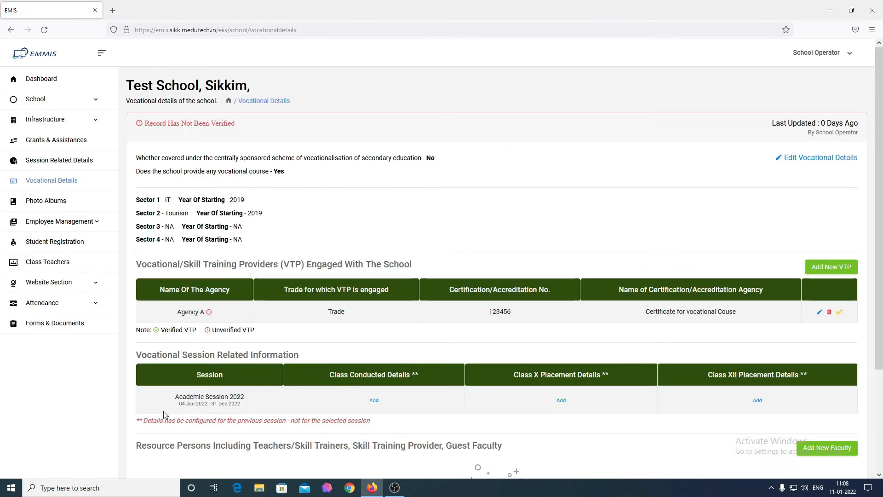
{"action": "scroll", "coordinate": [514, 363], "scroll_direction": "down", "scroll_amount": 2}
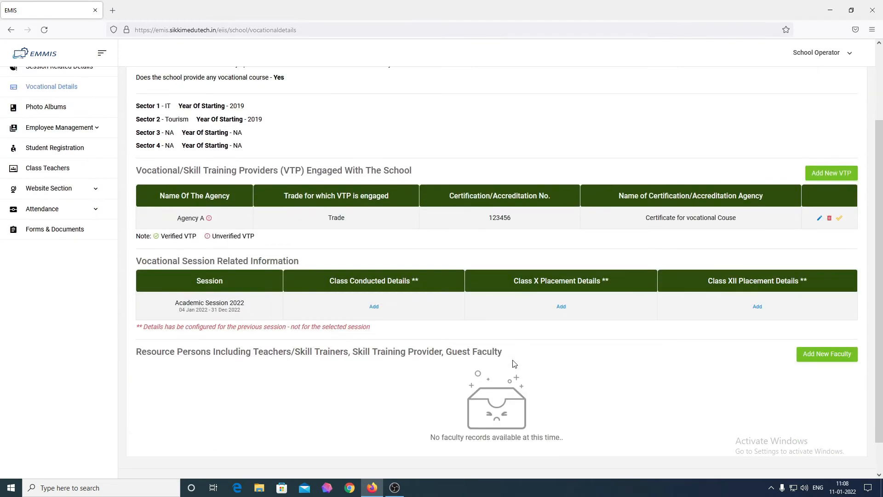
{"action": "left_click", "coordinate": [560, 308]}
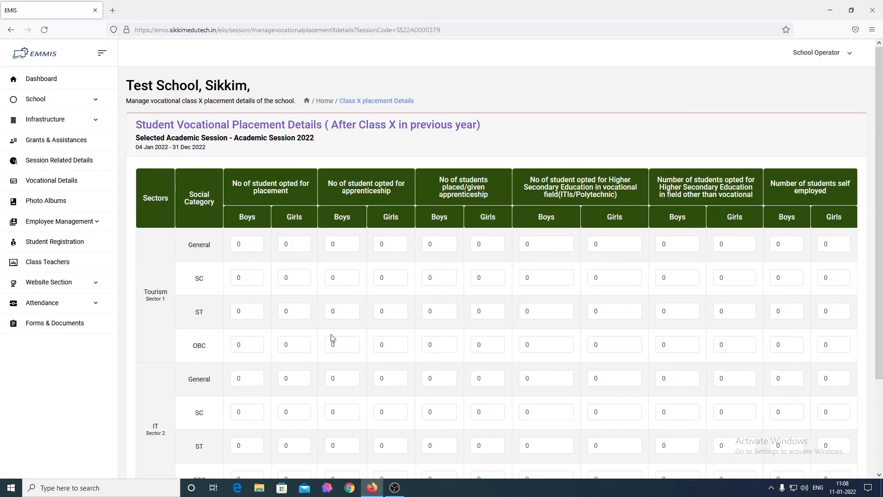
{"action": "scroll", "coordinate": [298, 339], "scroll_direction": "down", "scroll_amount": 3}
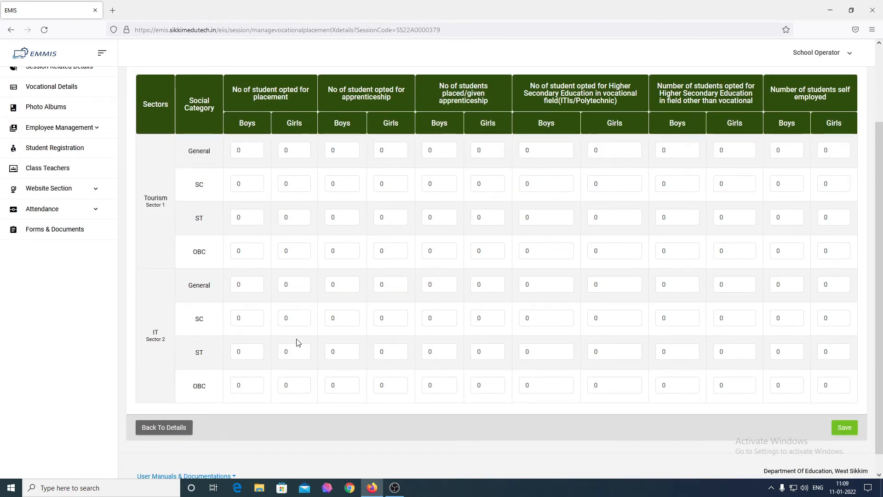
{"action": "scroll", "coordinate": [297, 340], "scroll_direction": "down", "scroll_amount": 1}
{"action": "scroll", "coordinate": [297, 338], "scroll_direction": "up", "scroll_amount": 4}
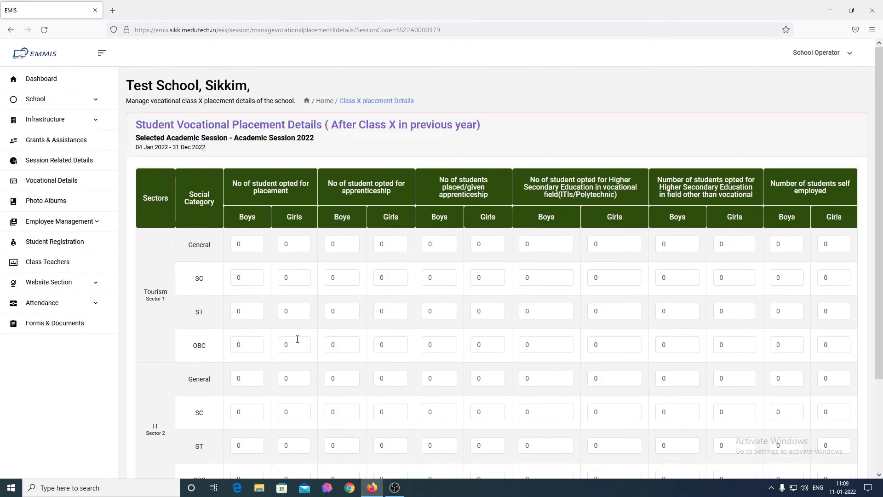
{"action": "scroll", "coordinate": [297, 339], "scroll_direction": "down", "scroll_amount": 3}
{"action": "left_click", "coordinate": [187, 426]}
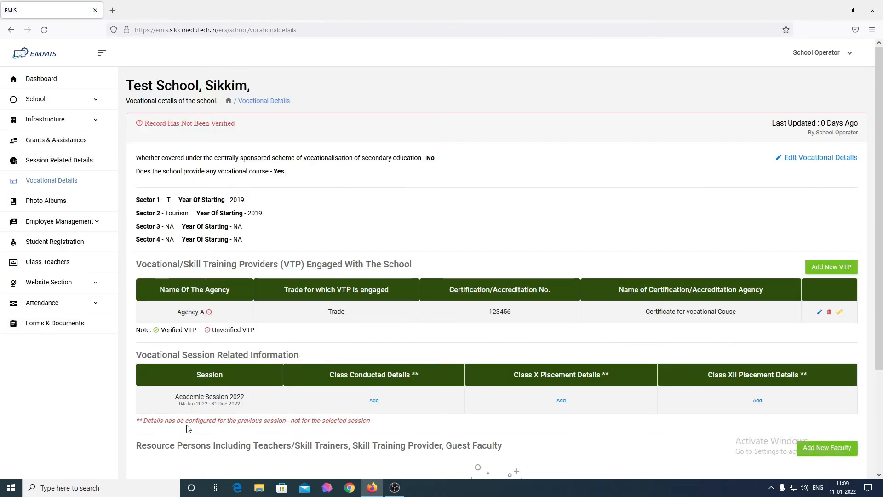
Open the Add New Faculty form from the Vocational Details page.
{"action": "scroll", "coordinate": [429, 376], "scroll_direction": "down", "scroll_amount": 3}
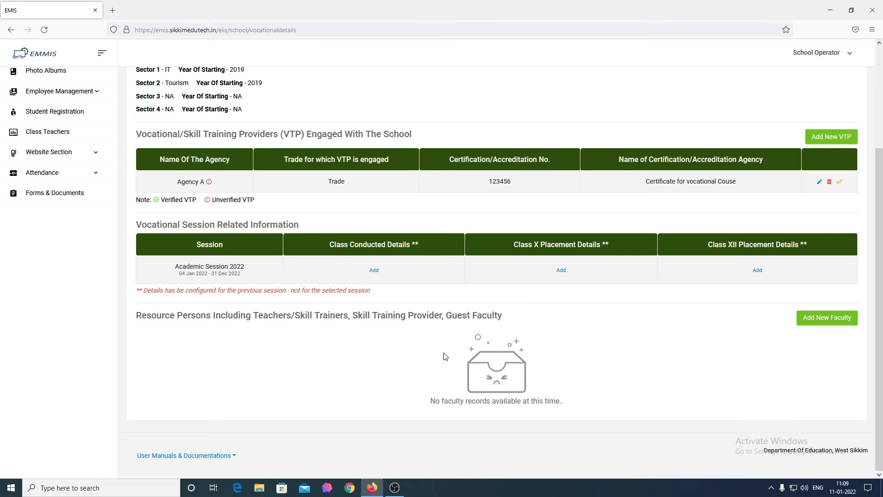
{"action": "left_click", "coordinate": [818, 322]}
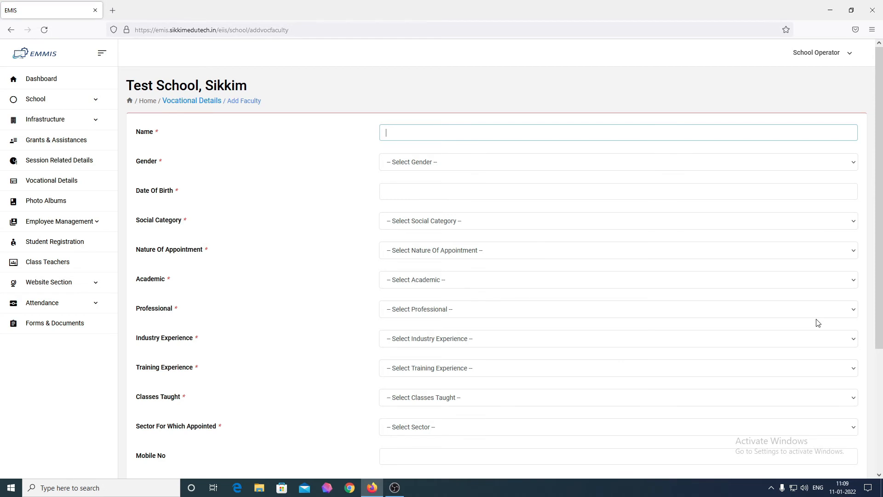
Enter the faculty name Teacher and set gender to Male.
{"action": "type", "text": "Teacher"}
{"action": "key", "text": "ctrl+a"}
{"action": "key", "text": "Right"}
{"action": "left_click", "coordinate": [817, 323]}
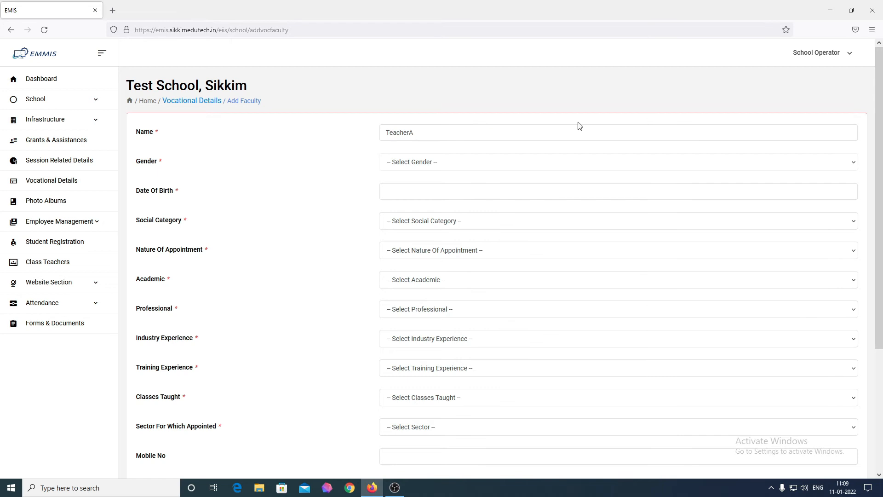
{"action": "left_click", "coordinate": [546, 162]}
{"action": "left_click", "coordinate": [510, 191]}
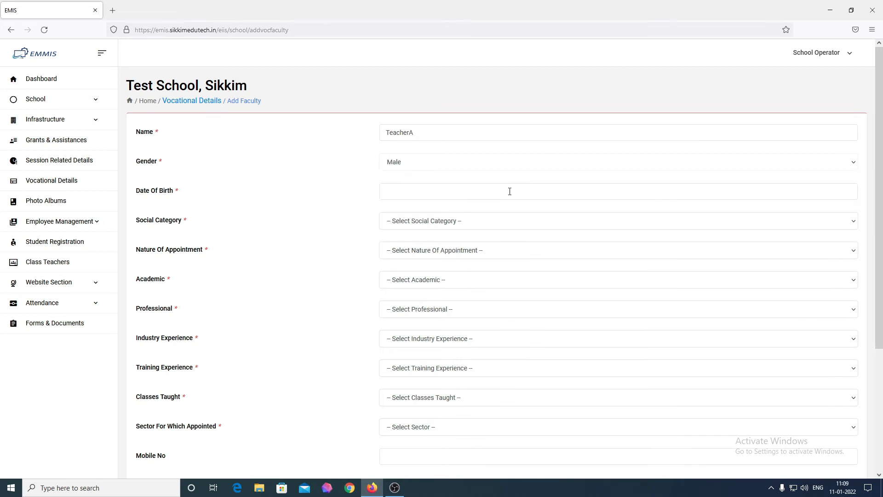
Set the date of birth to 10 Jul 1990.
{"action": "left_click", "coordinate": [410, 190]}
{"action": "left_click", "coordinate": [409, 211]}
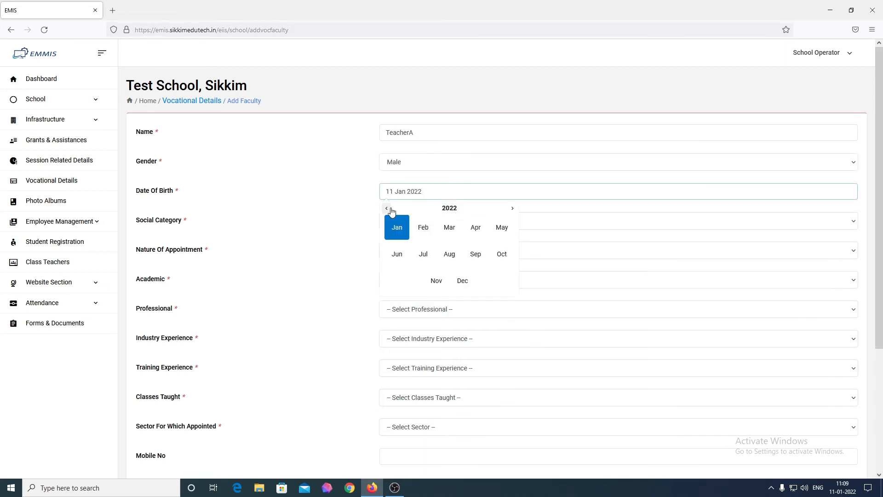
{"action": "left_click", "coordinate": [387, 208]}
{"action": "left_click", "coordinate": [387, 208]}
{"action": "left_click", "coordinate": [387, 209]}
{"action": "left_click", "coordinate": [450, 207]}
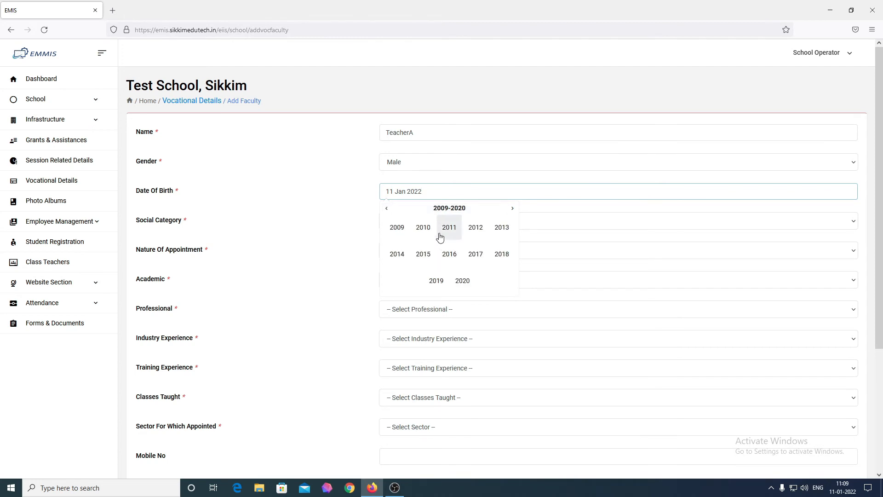
{"action": "left_click", "coordinate": [387, 208]}
{"action": "left_click", "coordinate": [387, 209]}
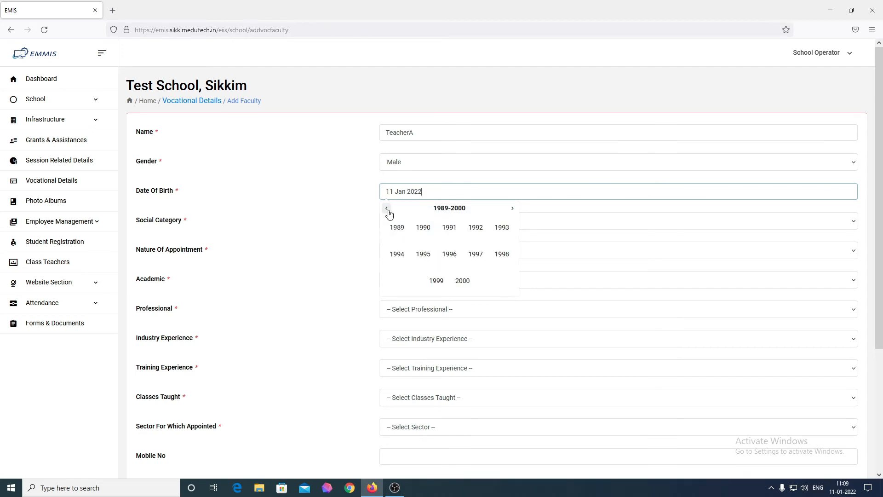
{"action": "left_click", "coordinate": [423, 235]}
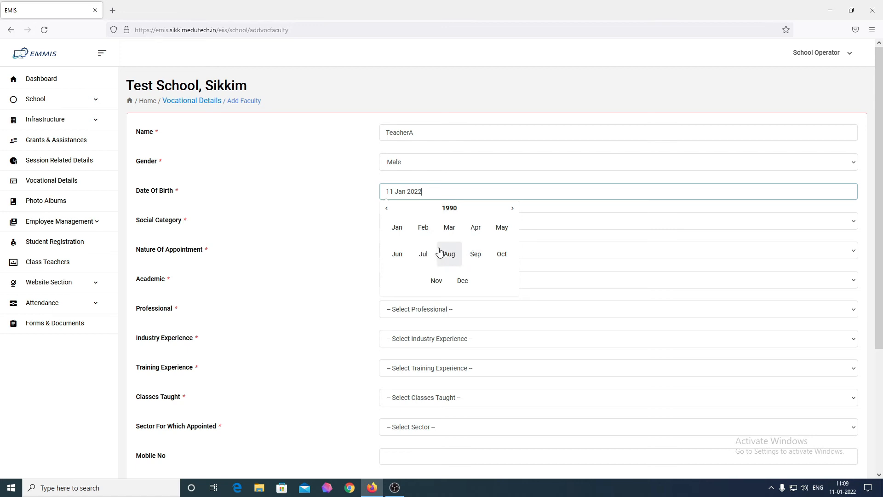
{"action": "left_click", "coordinate": [423, 253]}
{"action": "left_click", "coordinate": [434, 247]}
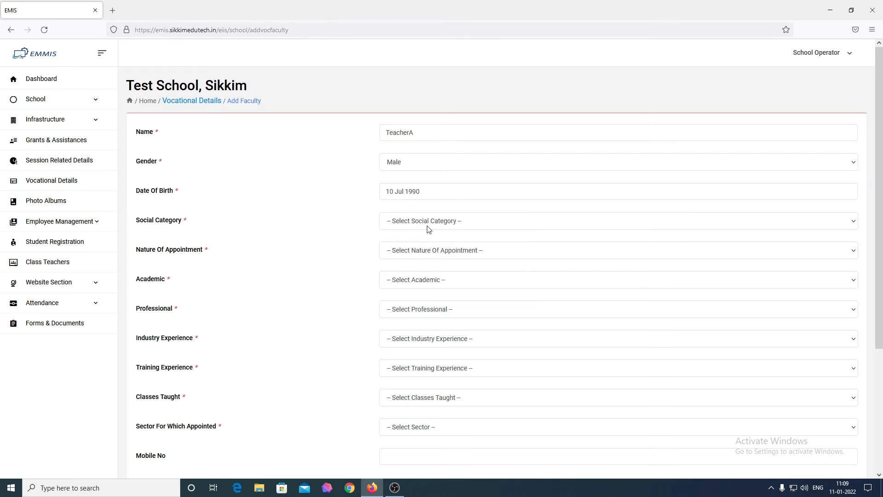
Choose General as social category and Contract as nature of appointment.
{"action": "left_click", "coordinate": [428, 227]}
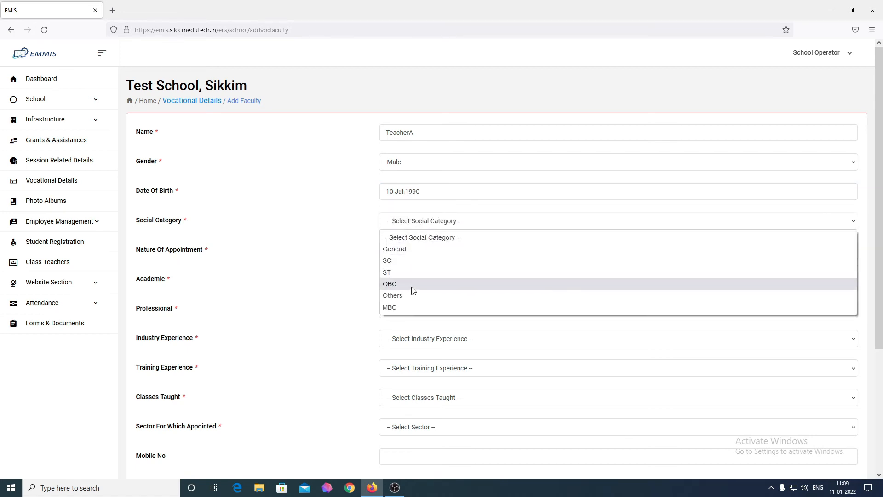
{"action": "left_click", "coordinate": [426, 257]}
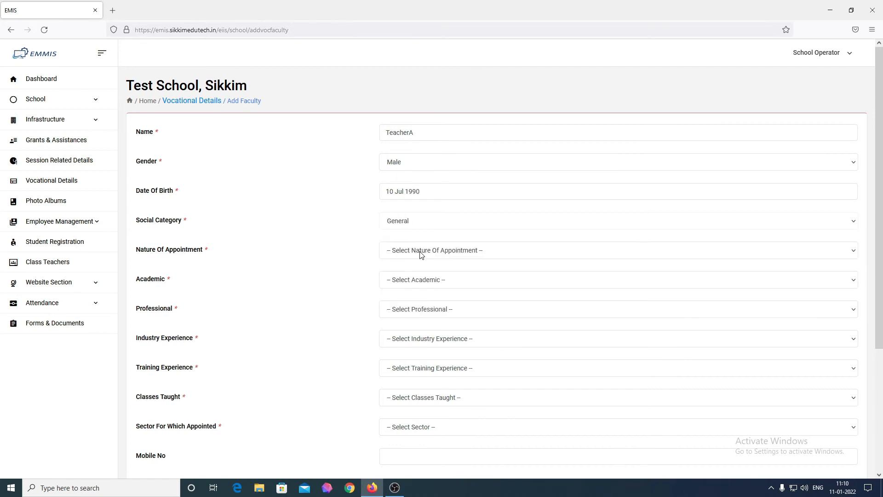
{"action": "left_click", "coordinate": [422, 255]}
{"action": "left_click", "coordinate": [419, 290]}
Set academic qualification to Post graduate and professional qualification to Any other.
{"action": "left_click", "coordinate": [424, 283]}
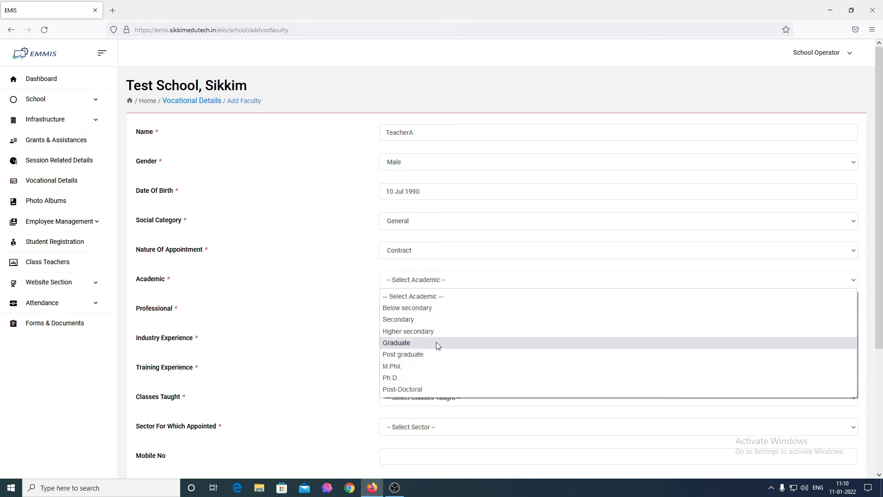
{"action": "left_click", "coordinate": [422, 355]}
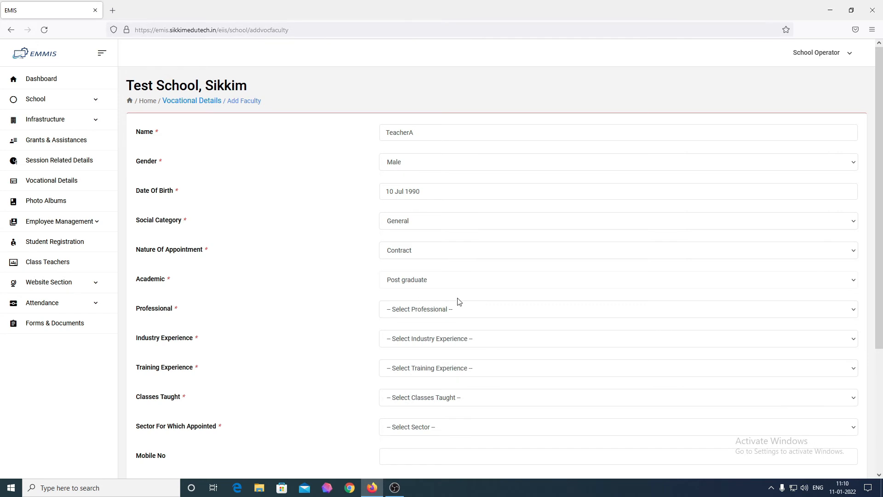
{"action": "left_click", "coordinate": [457, 311]}
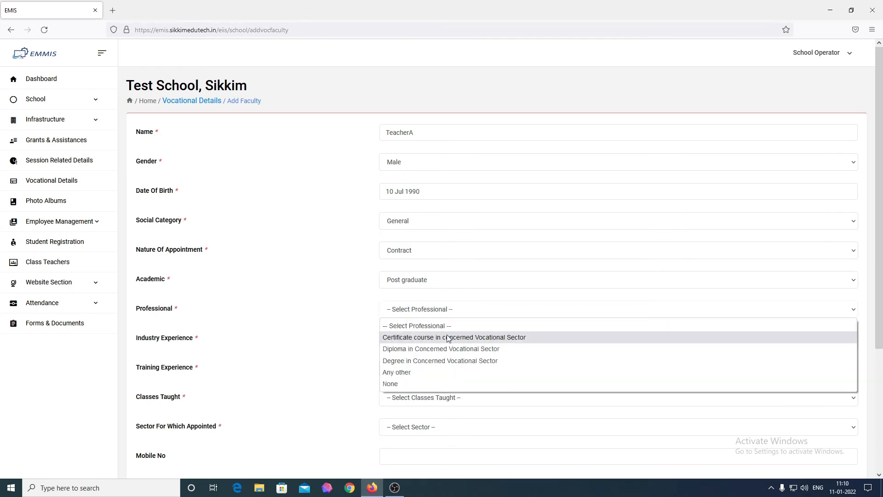
{"action": "left_click", "coordinate": [454, 372]}
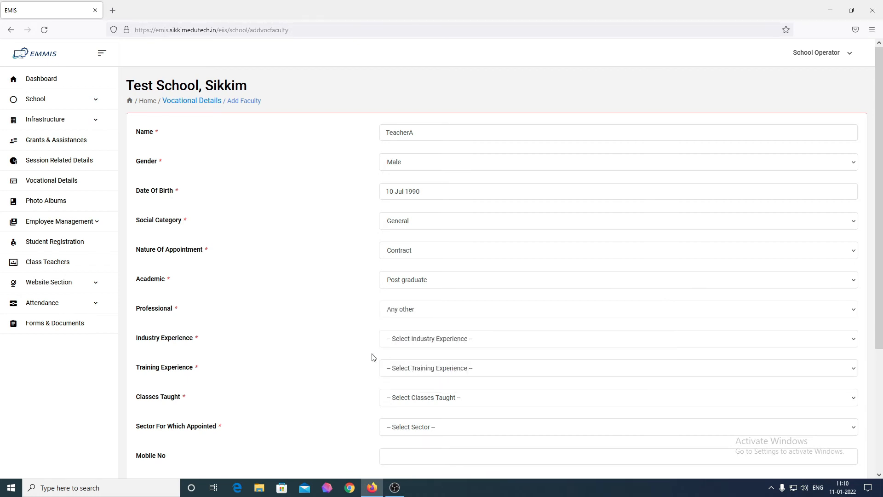
{"action": "left_click", "coordinate": [453, 339]}
Set industry experience under 1 year, training 1 to 2 years, classes Secondary and Higher secondary.
{"action": "left_click", "coordinate": [437, 366]}
{"action": "scroll", "coordinate": [417, 377], "scroll_direction": "down", "scroll_amount": 1}
{"action": "left_click", "coordinate": [460, 326]}
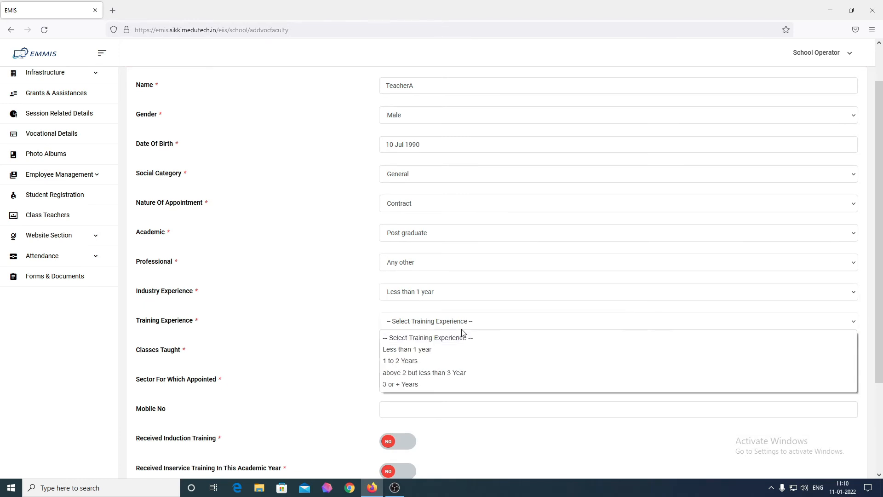
{"action": "left_click", "coordinate": [442, 360]}
{"action": "left_click", "coordinate": [420, 353]}
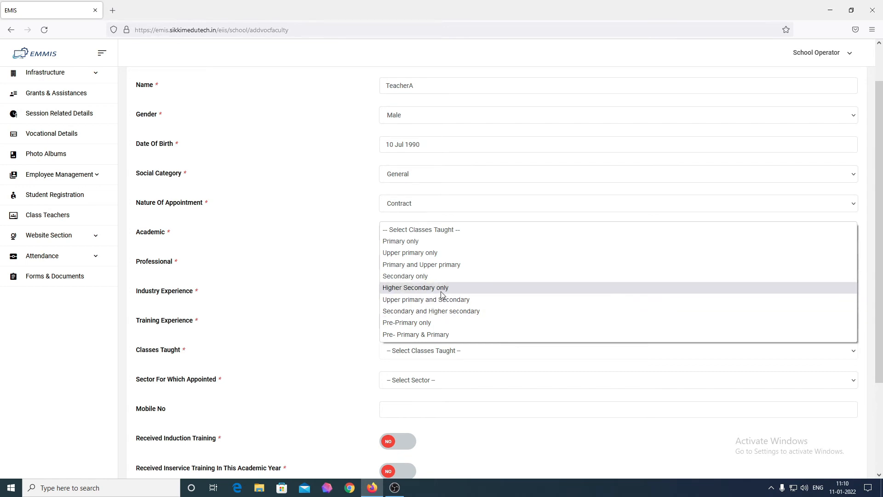
{"action": "left_click", "coordinate": [466, 311]}
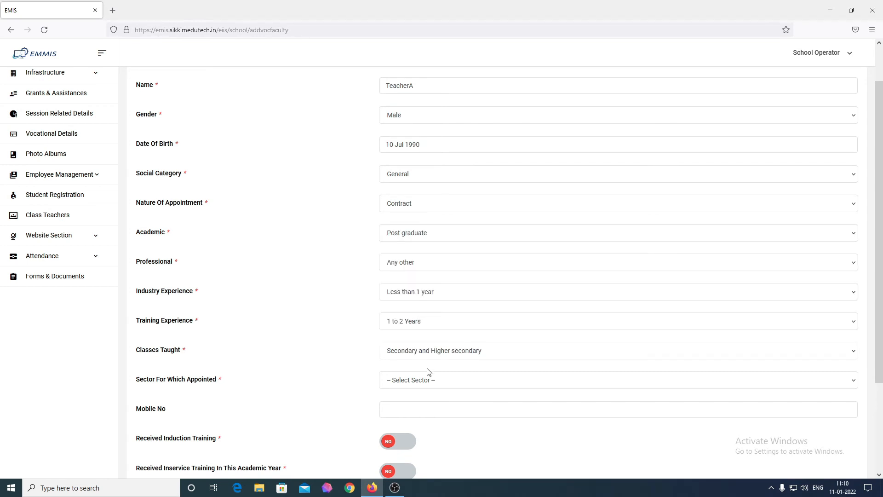
Set the appointed sector to IT and enter the mobile number.
{"action": "scroll", "coordinate": [428, 370], "scroll_direction": "down", "scroll_amount": 1}
{"action": "left_click", "coordinate": [437, 340]}
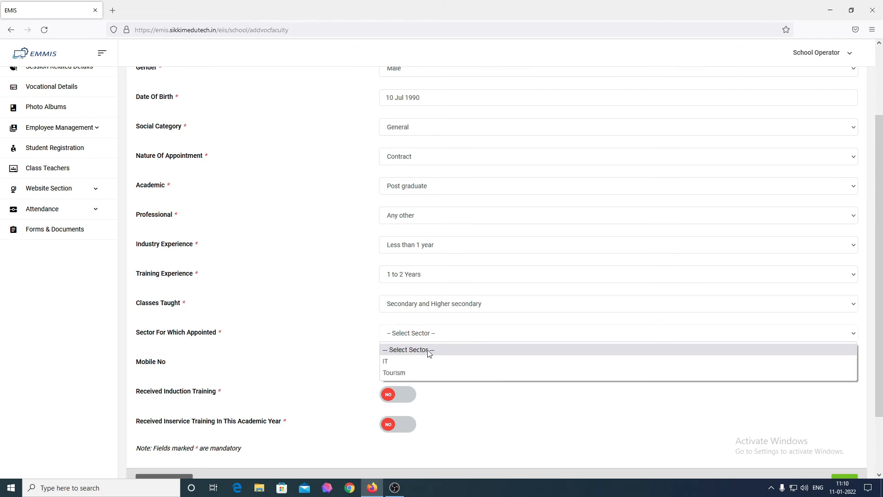
{"action": "left_click", "coordinate": [426, 363]}
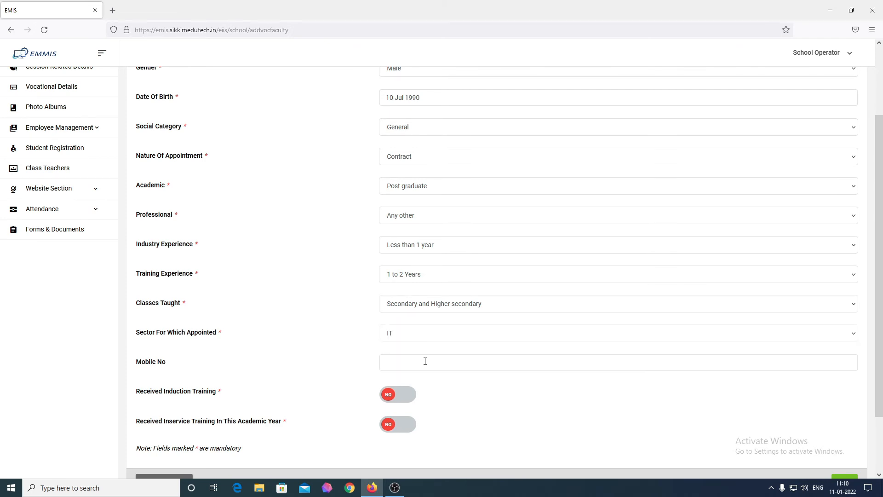
{"action": "left_click", "coordinate": [425, 362]}
{"action": "type", "text": "12345"}
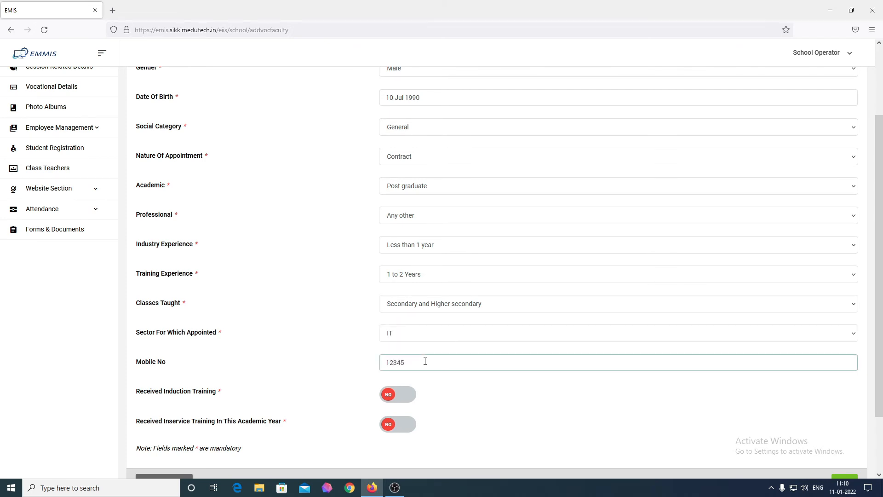
{"action": "type", "text": "67894"}
Mark induction and in-service training as received, then save the faculty record.
{"action": "scroll", "coordinate": [425, 361], "scroll_direction": "down", "scroll_amount": 3}
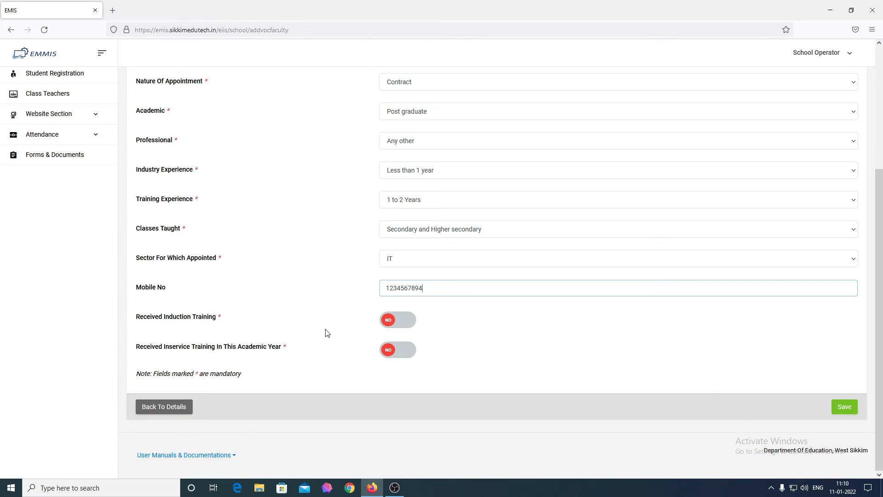
{"action": "left_click", "coordinate": [392, 323]}
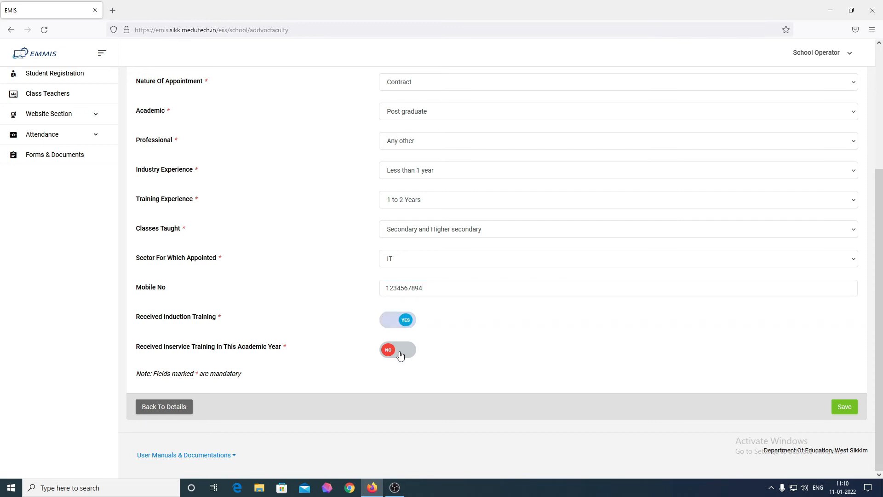
{"action": "left_click", "coordinate": [398, 351]}
{"action": "scroll", "coordinate": [464, 373], "scroll_direction": "up", "scroll_amount": 4}
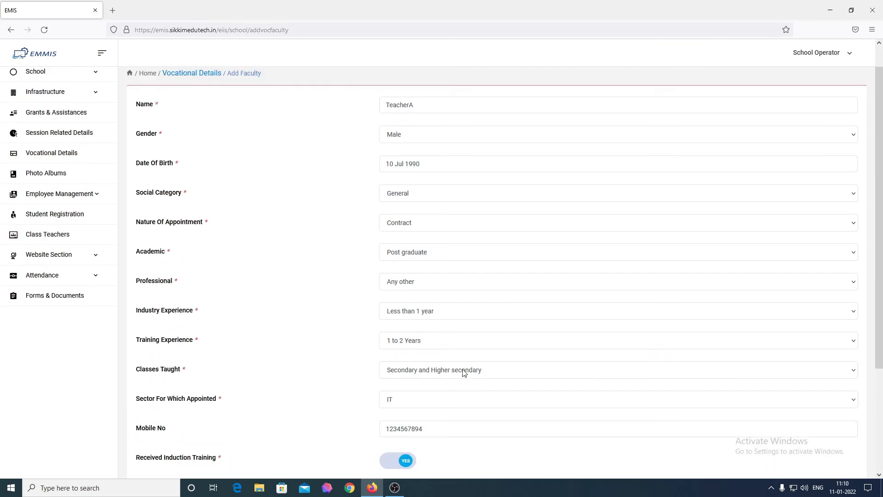
{"action": "scroll", "coordinate": [464, 372], "scroll_direction": "down", "scroll_amount": 4}
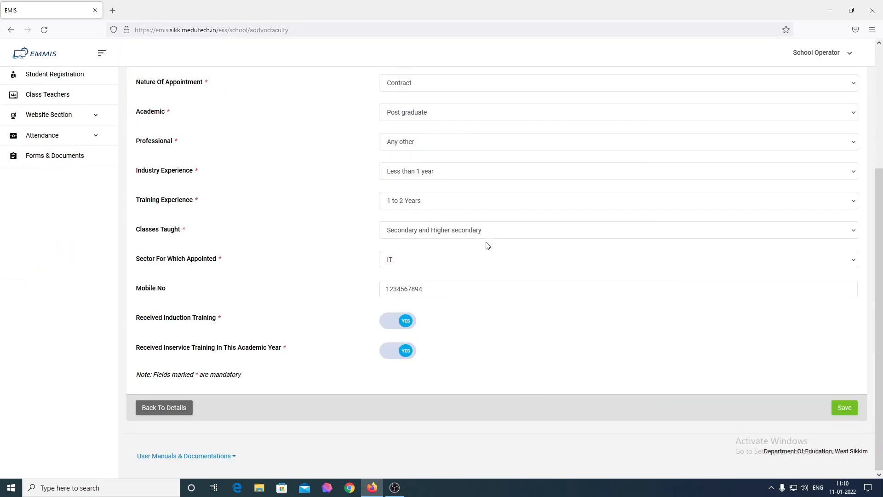
{"action": "scroll", "coordinate": [488, 245], "scroll_direction": "up", "scroll_amount": 3}
{"action": "scroll", "coordinate": [488, 245], "scroll_direction": "down", "scroll_amount": 4}
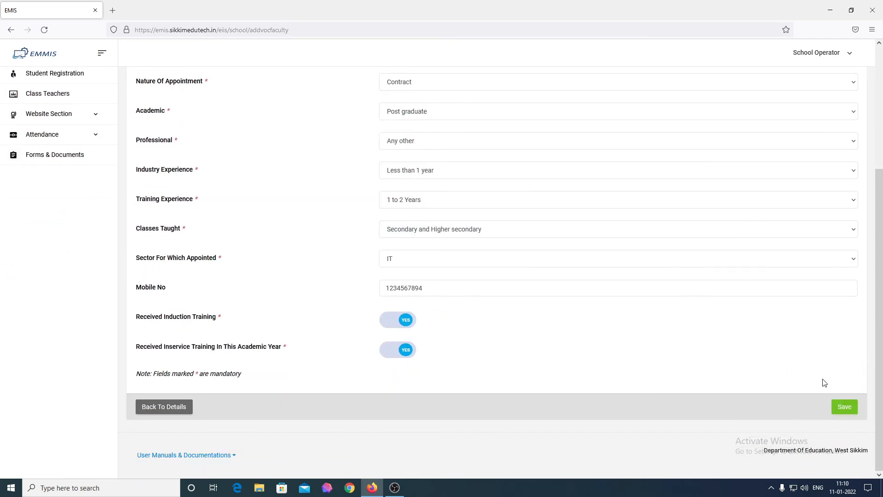
{"action": "left_click", "coordinate": [845, 407]}
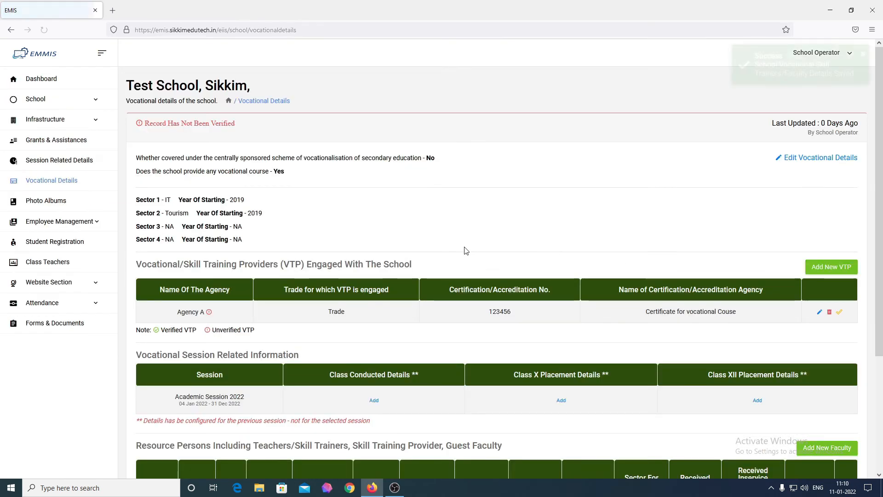
Scroll to the Resource Persons table to confirm the new IT-sector faculty row.
{"action": "scroll", "coordinate": [467, 251], "scroll_direction": "down", "scroll_amount": 4}
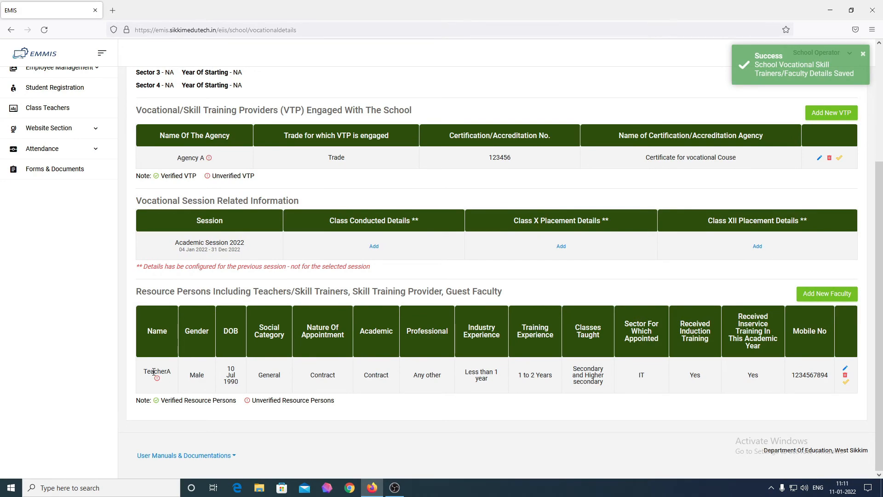
{"action": "scroll", "coordinate": [154, 371], "scroll_direction": "up", "scroll_amount": 4}
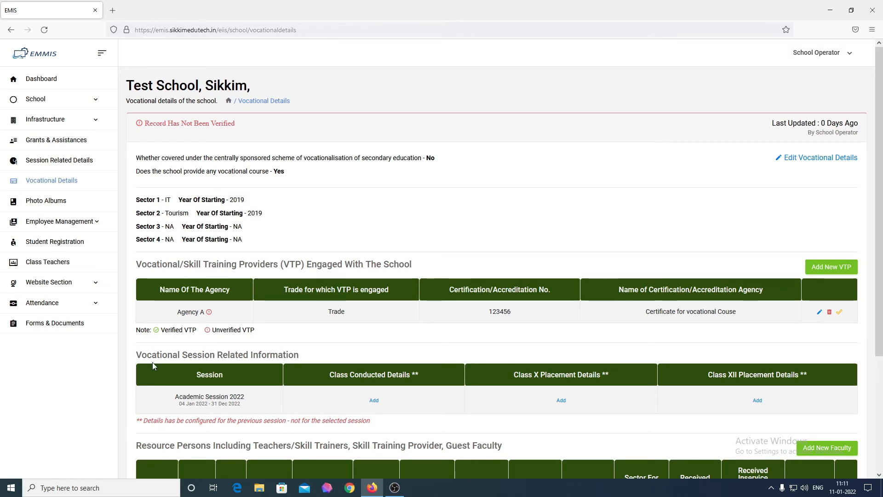
Visit the dashboard, recheck Vocational Details, then return to the Test School dashboard.
{"action": "left_click", "coordinate": [39, 80]}
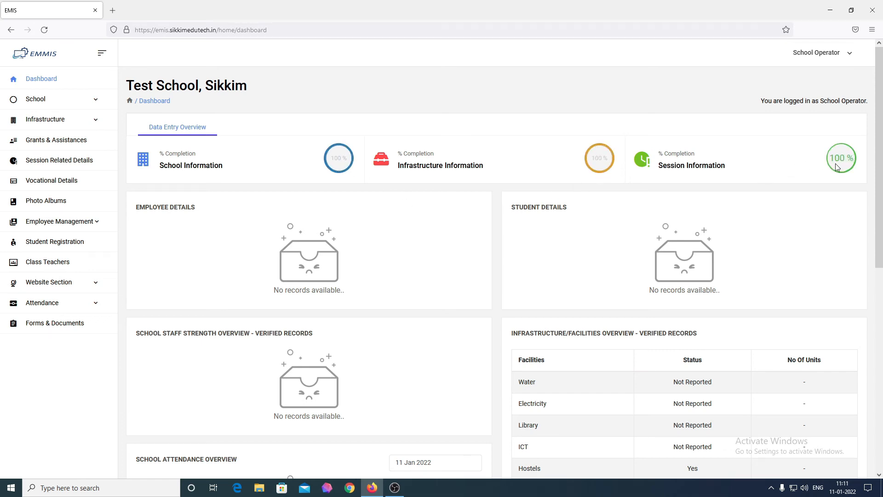
{"action": "left_click", "coordinate": [52, 190]}
{"action": "scroll", "coordinate": [351, 288], "scroll_direction": "down", "scroll_amount": 3}
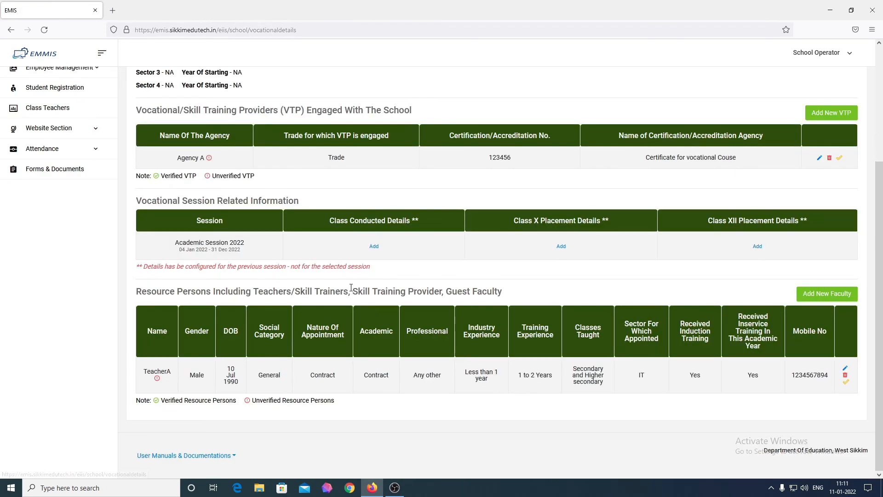
{"action": "scroll", "coordinate": [230, 258], "scroll_direction": "up", "scroll_amount": 4}
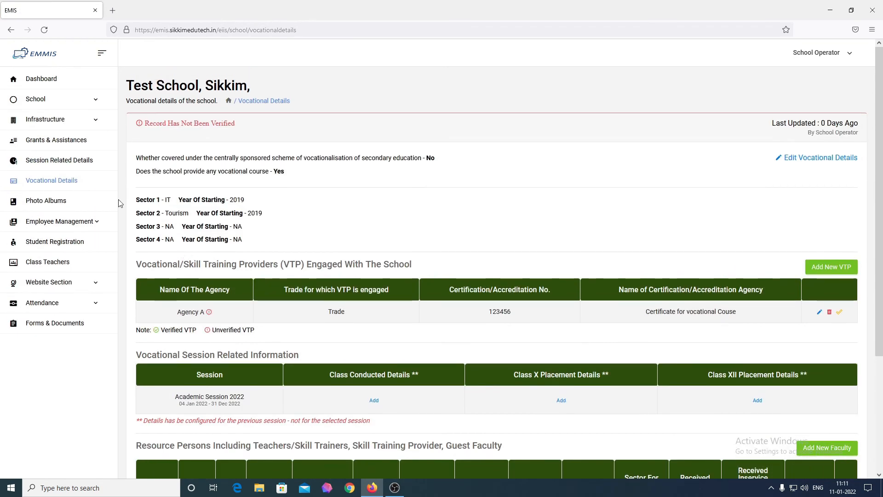
{"action": "left_click", "coordinate": [38, 80]}
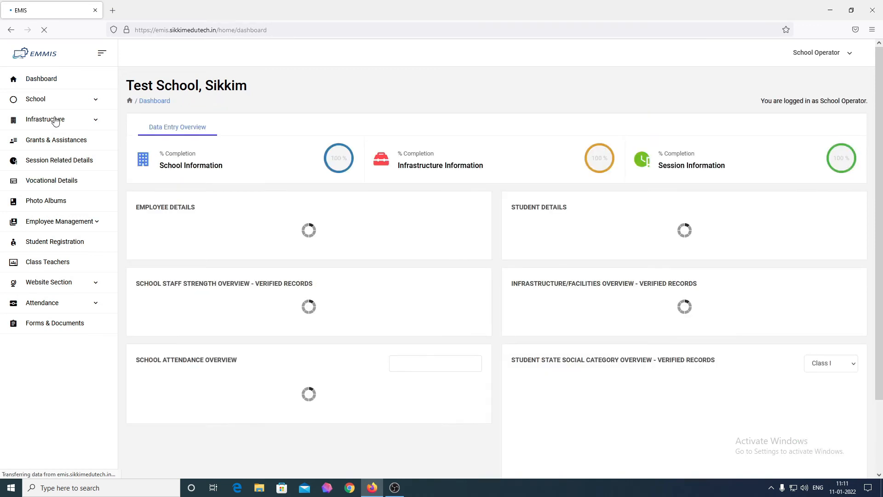
Open the empty Photo Albums page for Test School, Sikkim.
{"action": "left_click", "coordinate": [54, 203]}
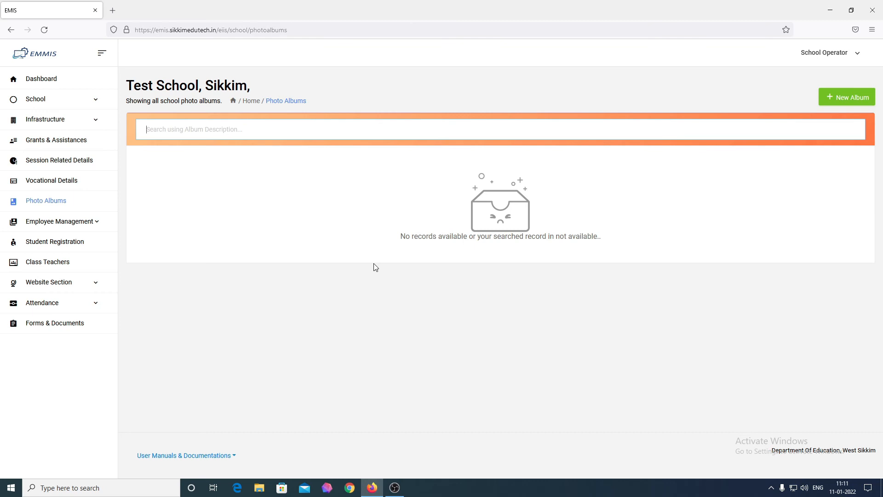
{"action": "left_click_drag", "start_coordinate": [399, 237], "coordinate": [596, 232]}
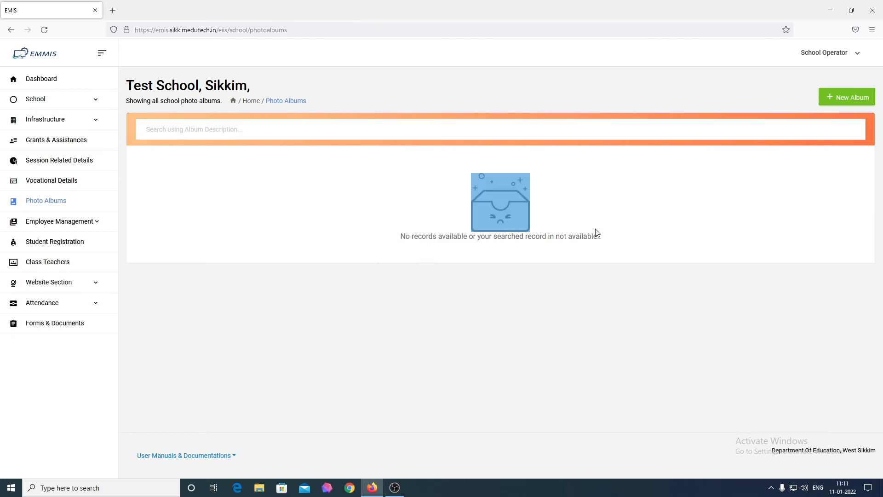
{"action": "left_click", "coordinate": [611, 240]}
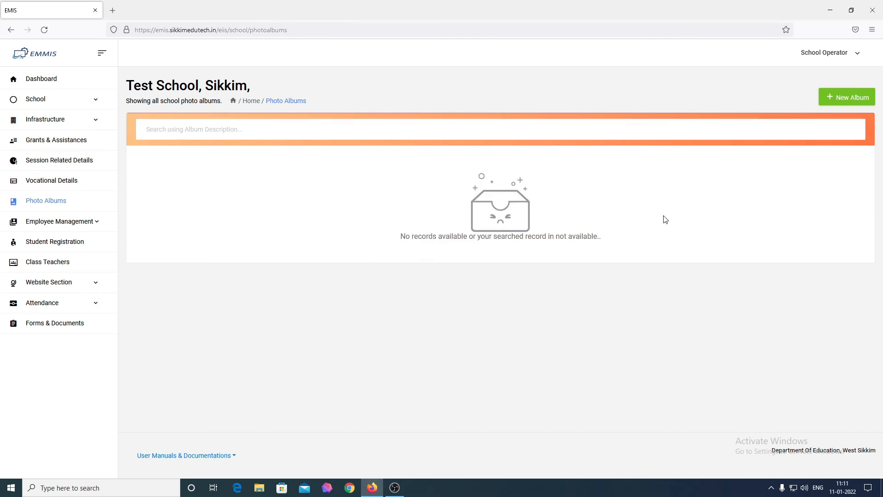
Create and save a new album described 'Health Program in School'.
{"action": "left_click", "coordinate": [860, 106]}
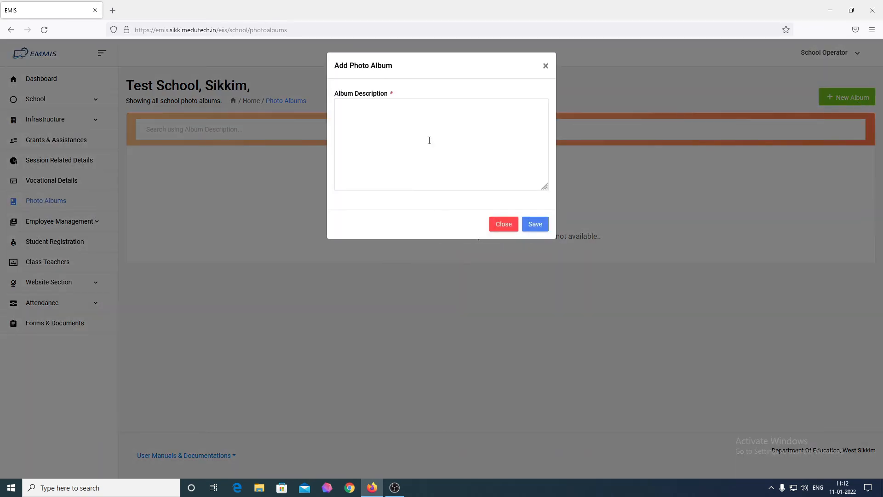
{"action": "left_click", "coordinate": [428, 140]}
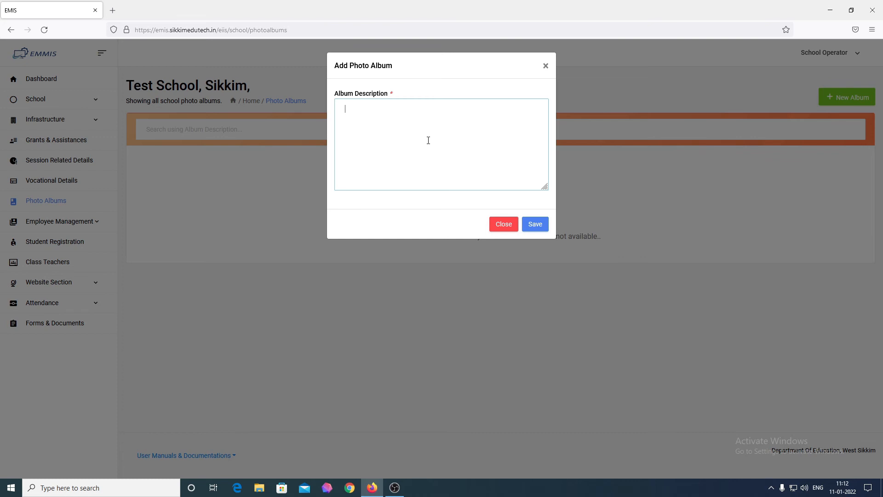
{"action": "type", "text": "Health Program in School."}
{"action": "left_click", "coordinate": [534, 224]}
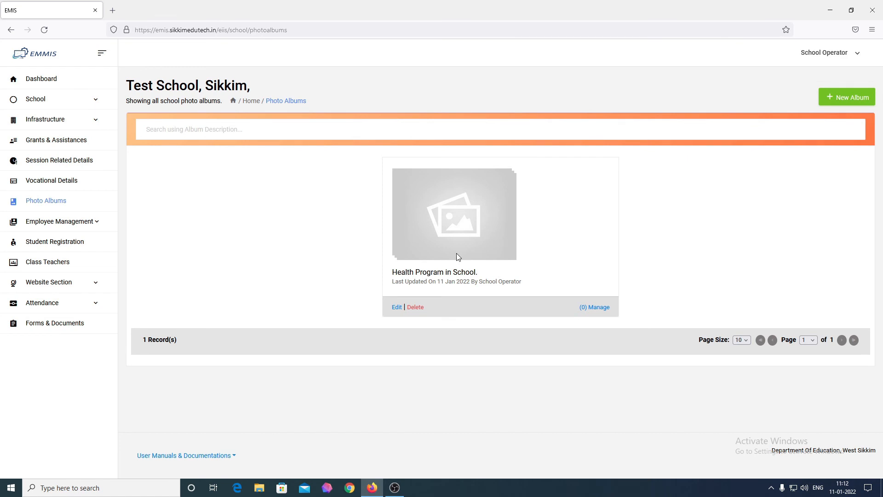
Open the Health Program in School album's Add Photo form and its Upload Photo dialog.
{"action": "left_click", "coordinate": [596, 309]}
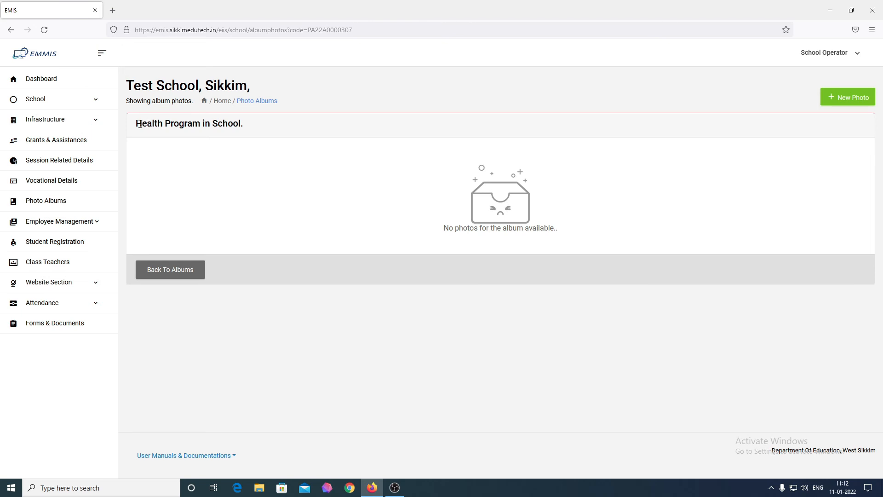
{"action": "left_click_drag", "start_coordinate": [140, 124], "coordinate": [252, 135]}
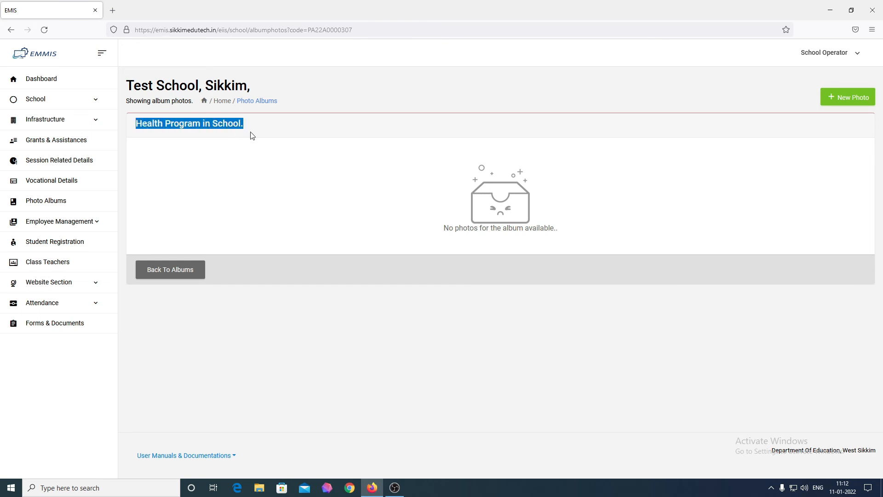
{"action": "left_click", "coordinate": [844, 100]}
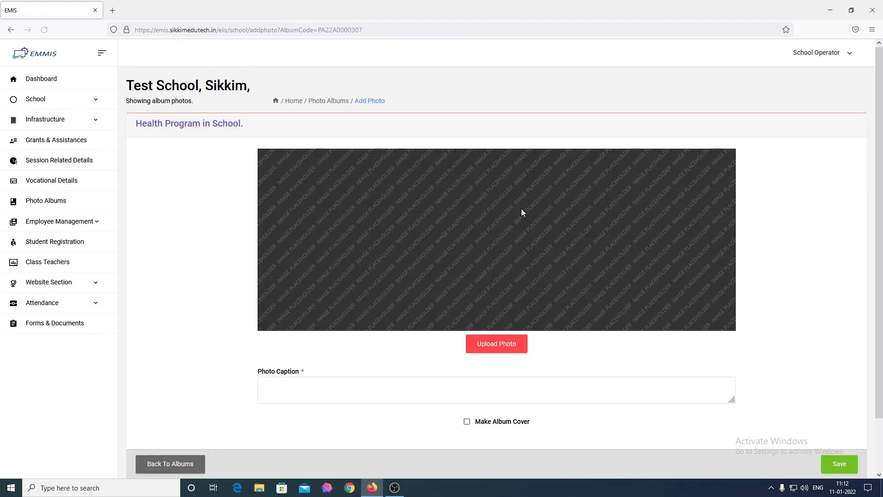
{"action": "scroll", "coordinate": [522, 212], "scroll_direction": "down", "scroll_amount": 2}
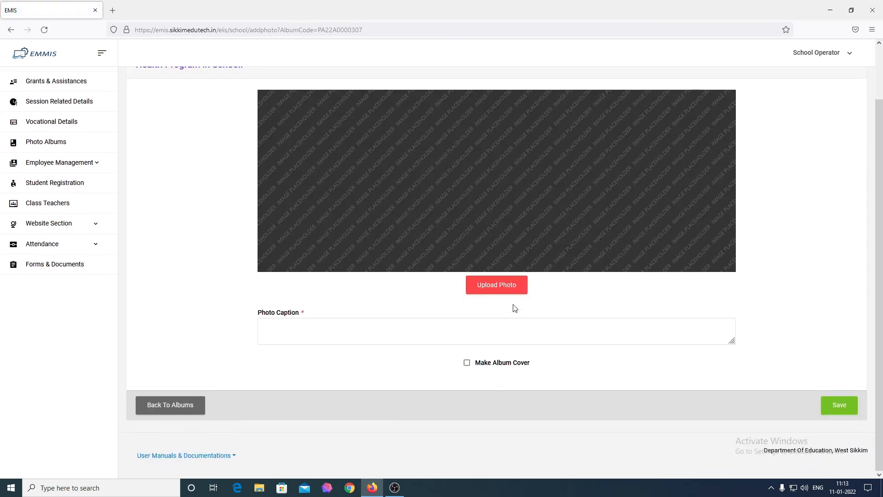
{"action": "left_click", "coordinate": [507, 289]}
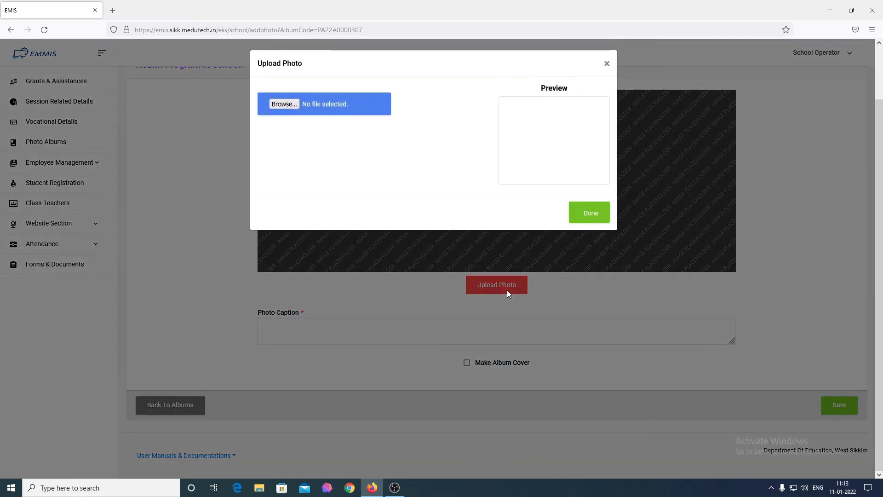
Choose Image2 from Downloads and crop it to frame the school assembly photo.
{"action": "left_click", "coordinate": [283, 105]}
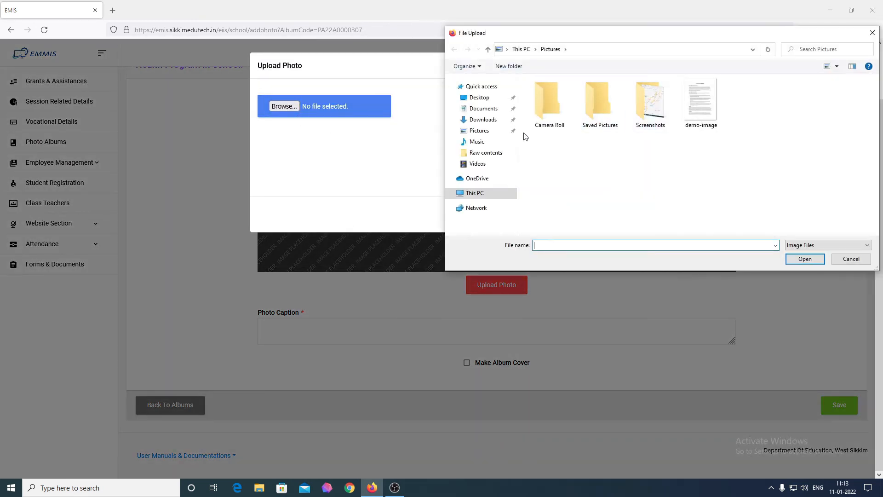
{"action": "left_click", "coordinate": [483, 119]}
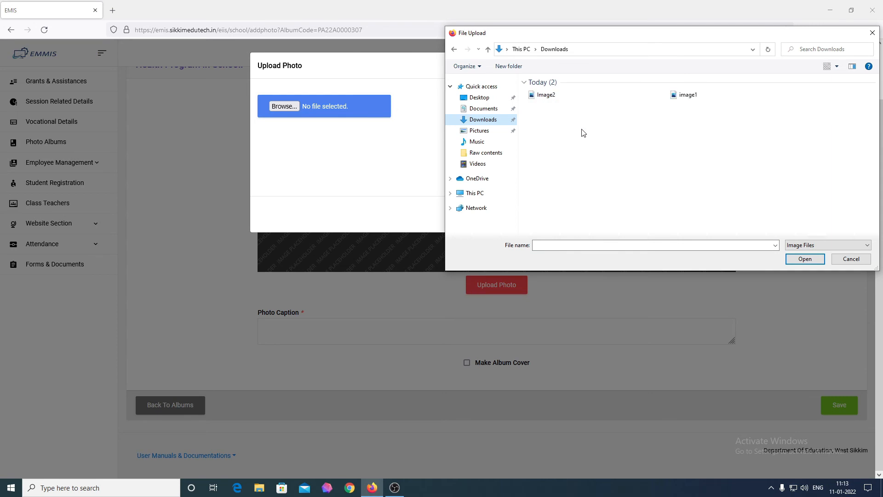
{"action": "scroll", "coordinate": [583, 133], "scroll_direction": "up", "scroll_amount": 5}
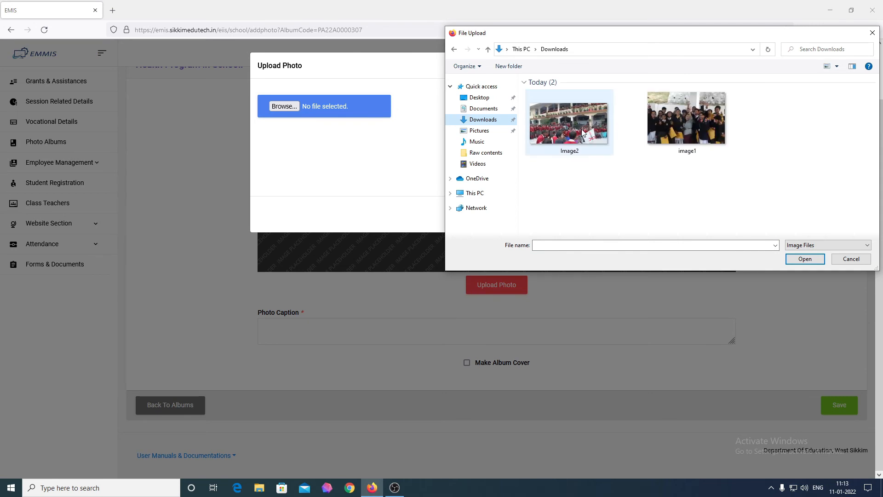
{"action": "left_click", "coordinate": [583, 133]}
{"action": "left_click", "coordinate": [805, 259]}
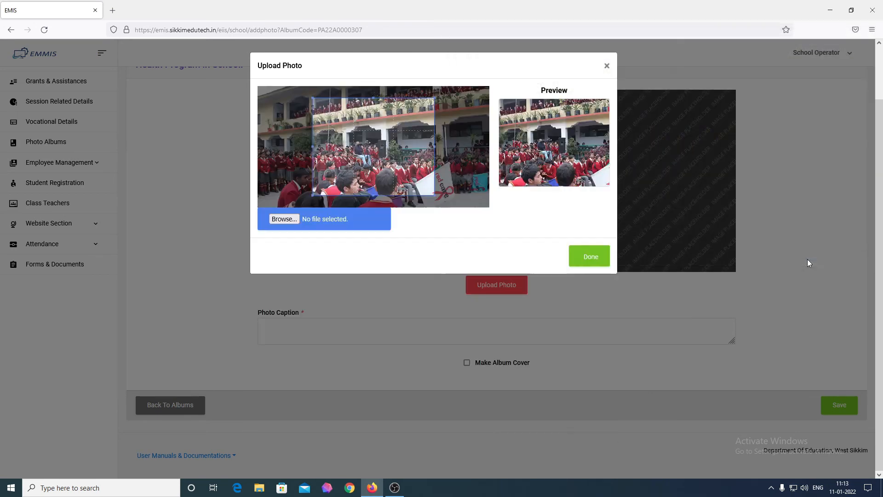
{"action": "left_click_drag", "start_coordinate": [389, 164], "coordinate": [332, 149]}
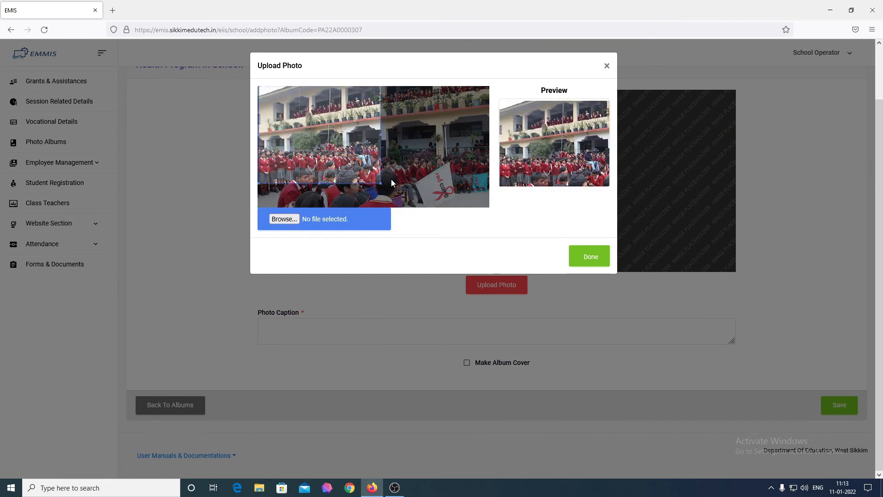
{"action": "left_click_drag", "start_coordinate": [382, 182], "coordinate": [438, 172]}
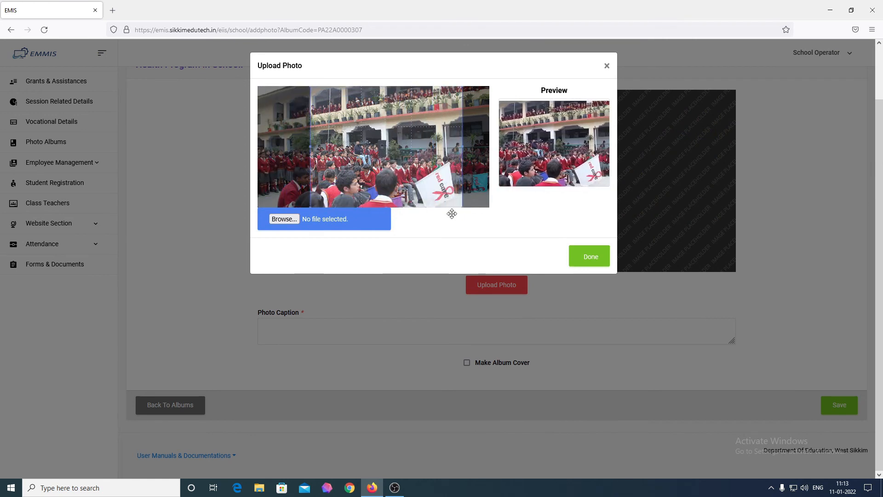
{"action": "left_click", "coordinate": [595, 258]}
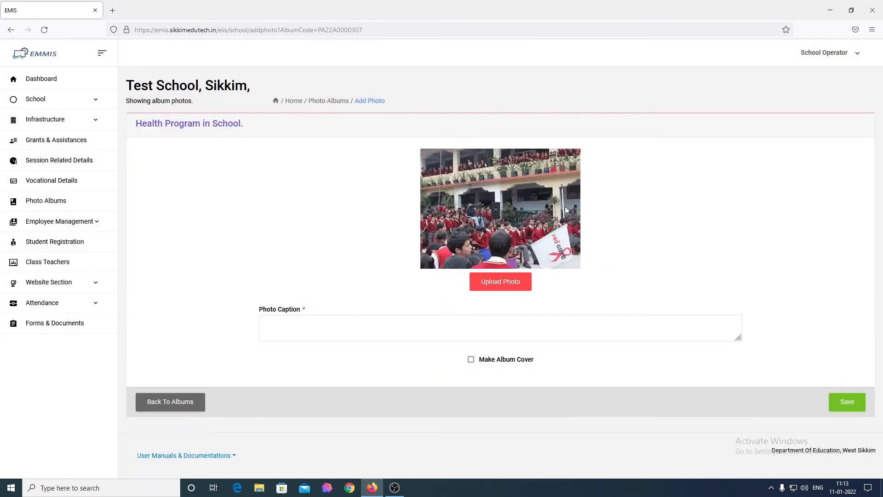
Save the photo captioned 'Red Care Camp organized at the school.' as album cover, then return to albums.
{"action": "left_click", "coordinate": [400, 331]}
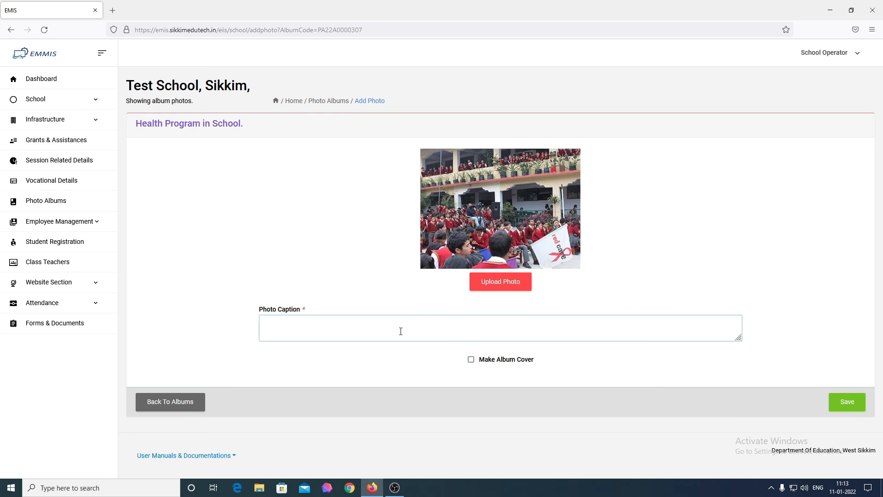
{"action": "type", "text": "Red Care Camp organized at the school."}
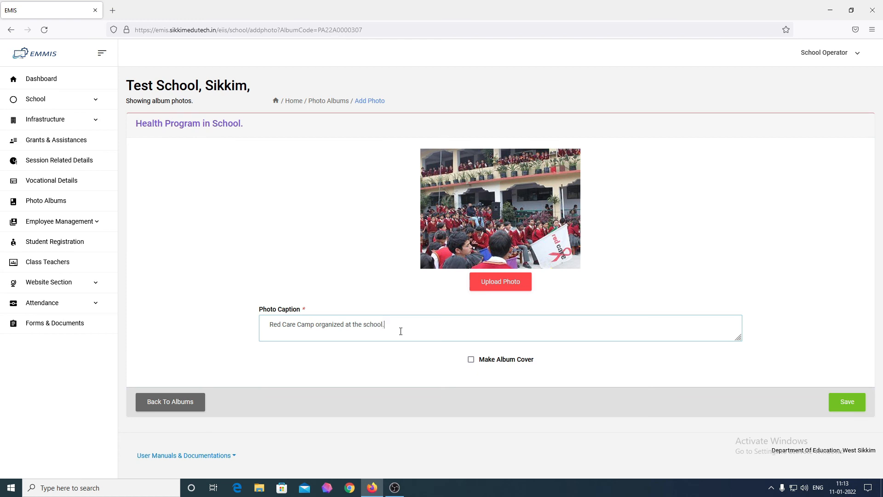
{"action": "left_click", "coordinate": [471, 359]}
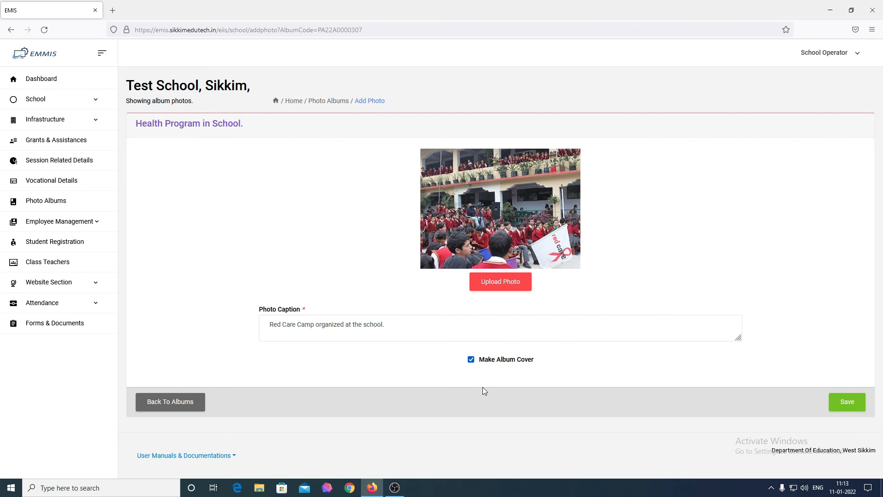
{"action": "left_click", "coordinate": [845, 404]}
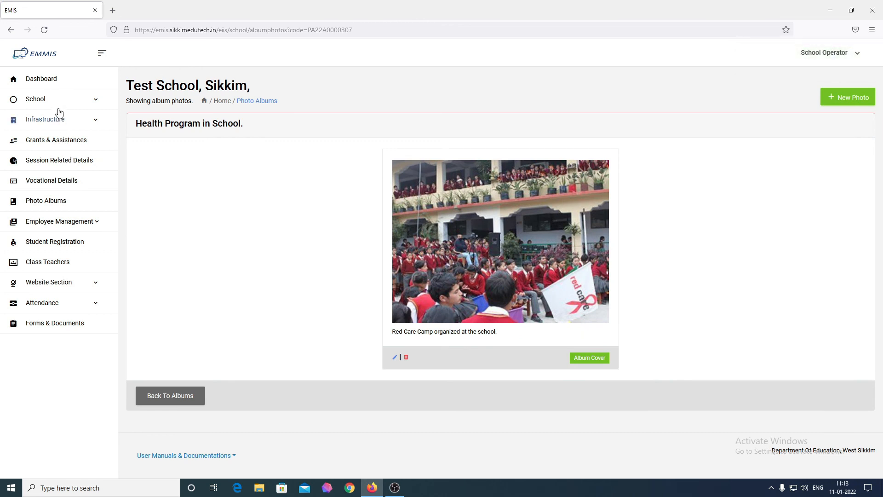
{"action": "left_click", "coordinate": [60, 202]}
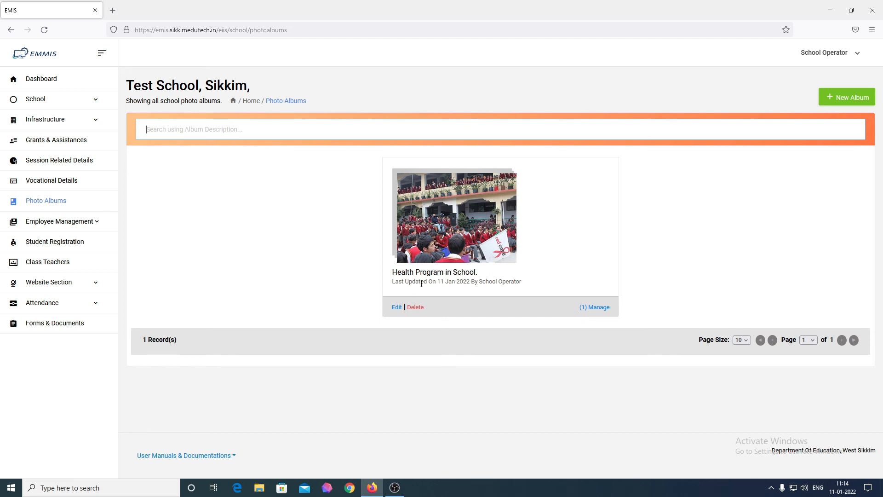
Add and save a new album described as 'Annual Day of the School'.
{"action": "left_click", "coordinate": [858, 98]}
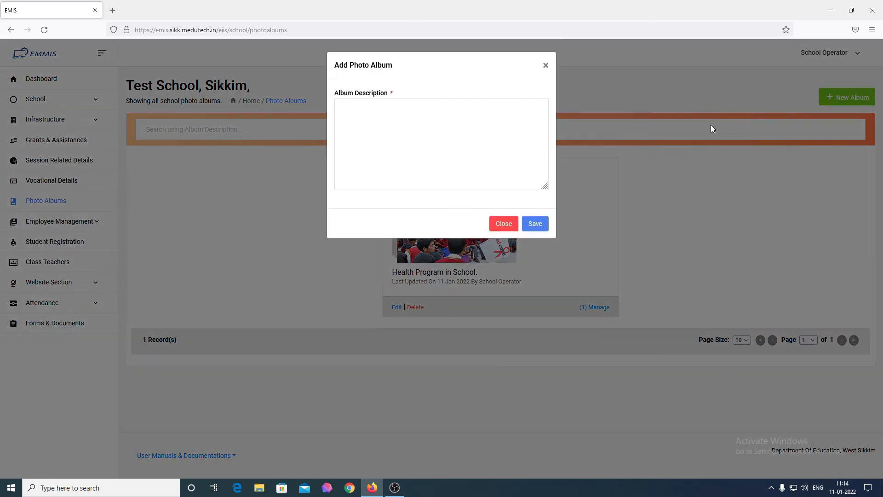
{"action": "type", "text": "Annual"}
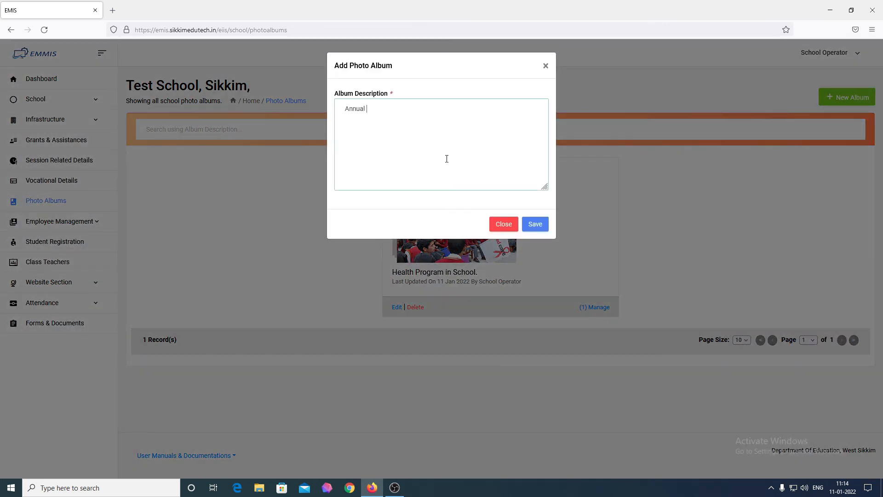
{"action": "type", "text": " Day of the School."}
{"action": "left_click", "coordinate": [528, 223]}
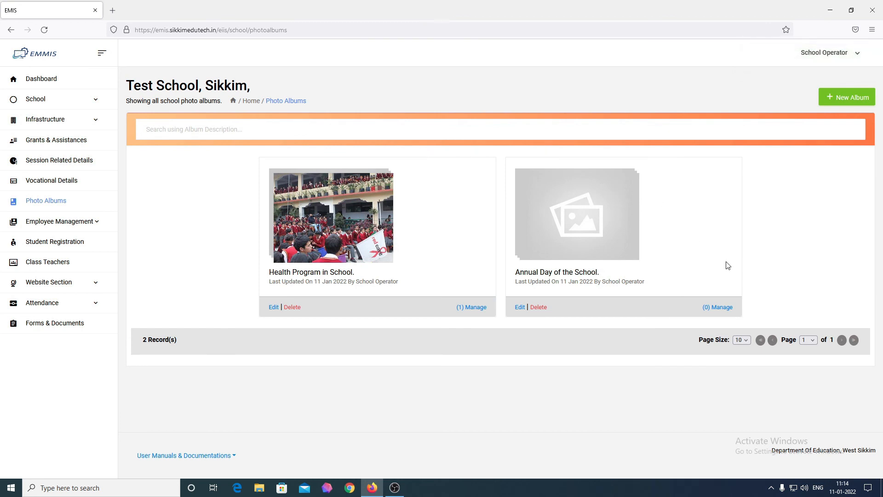
Open the Annual Day of the School album and start a new photo upload.
{"action": "left_click", "coordinate": [716, 308]}
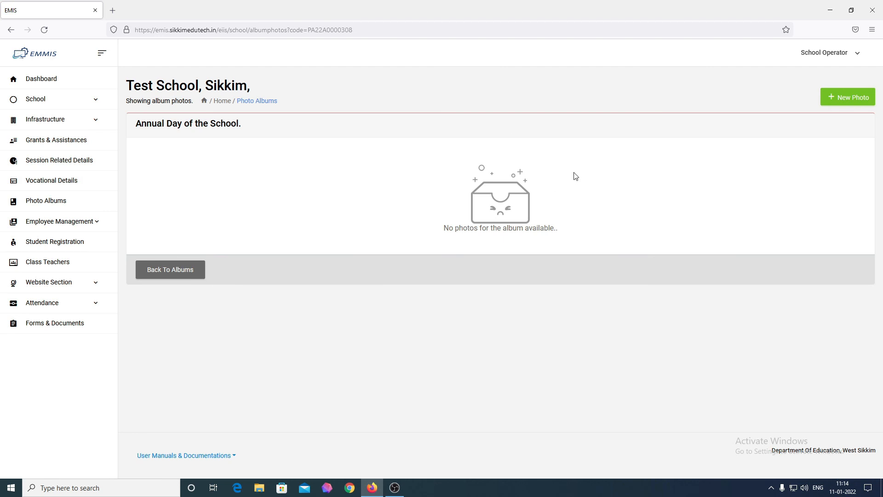
{"action": "left_click", "coordinate": [857, 104]}
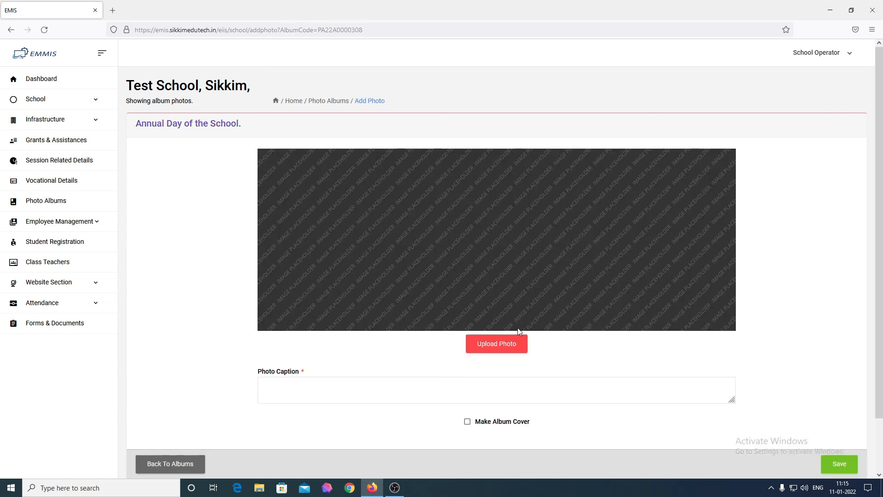
{"action": "left_click", "coordinate": [499, 343]}
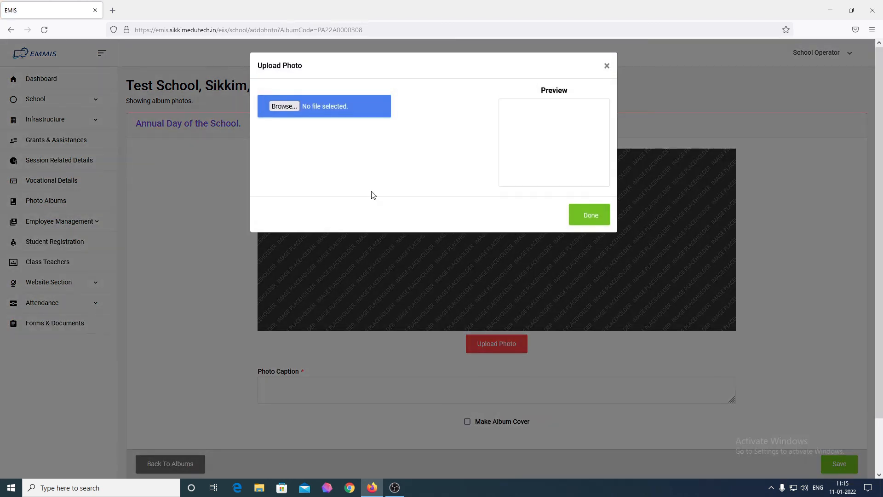
Choose image1 from Downloads and crop it down to the photo's bottom edge.
{"action": "left_click", "coordinate": [293, 106]}
{"action": "left_click", "coordinate": [697, 151]}
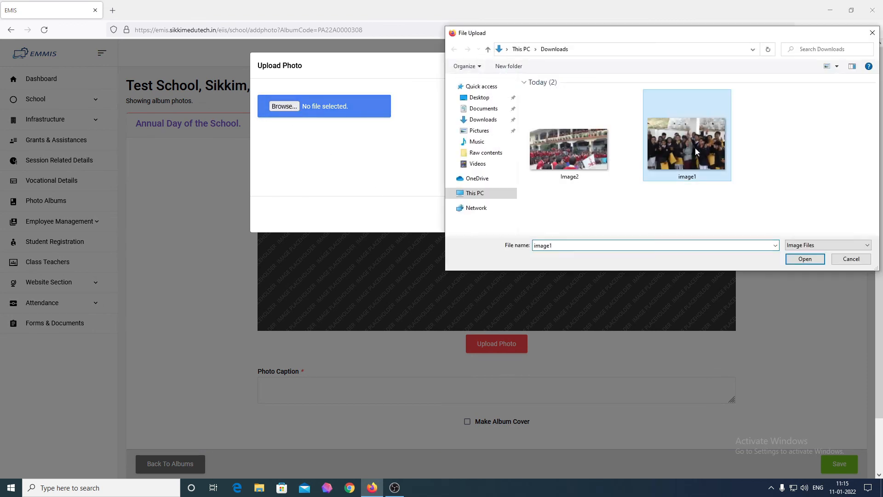
{"action": "left_click", "coordinate": [805, 258]}
{"action": "left_click_drag", "start_coordinate": [404, 166], "coordinate": [338, 149]}
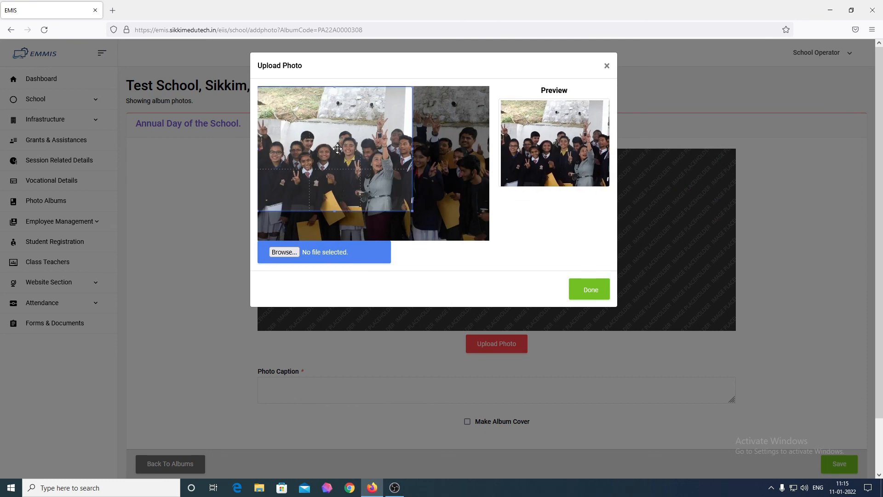
{"action": "mouse_move", "coordinate": [411, 211]}
{"action": "left_mouse_down"}
{"action": "mouse_move", "coordinate": [497, 257]}
{"action": "mouse_move", "coordinate": [419, 203]}
{"action": "left_mouse_up"}
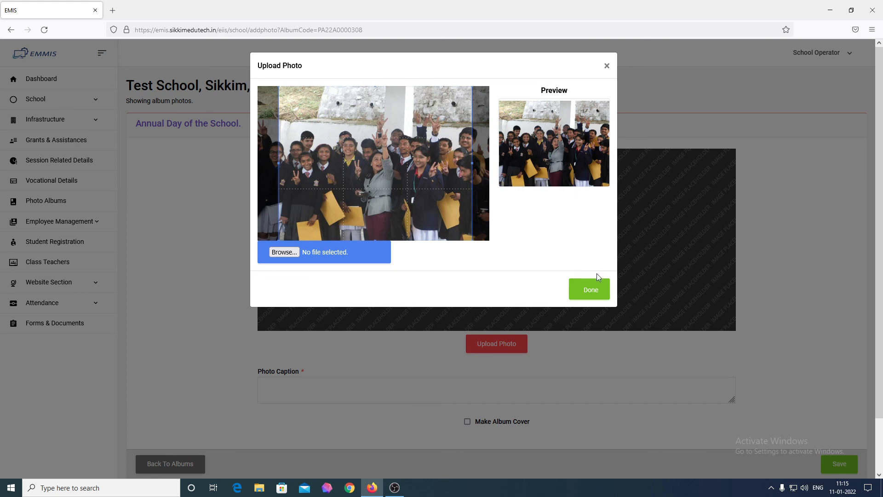
{"action": "left_click", "coordinate": [590, 290]}
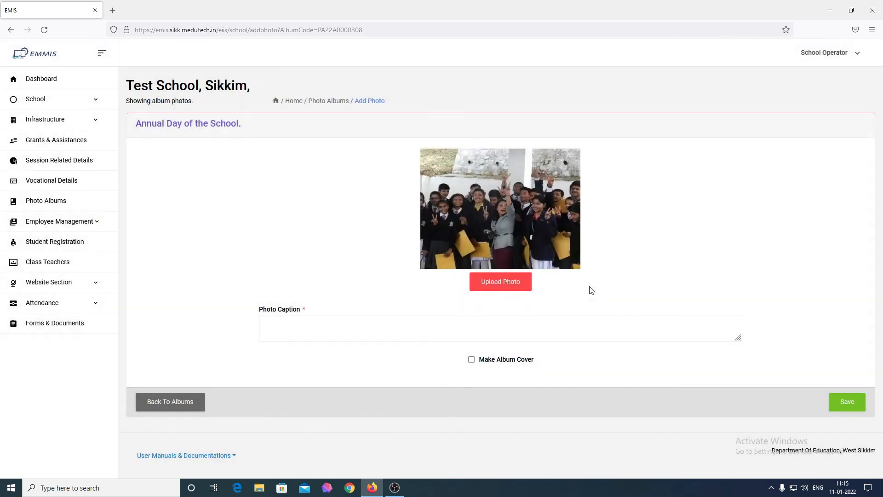
Caption the photo 'Annual Day Celebration at school.', mark it as album cover, and save.
{"action": "left_click", "coordinate": [418, 330]}
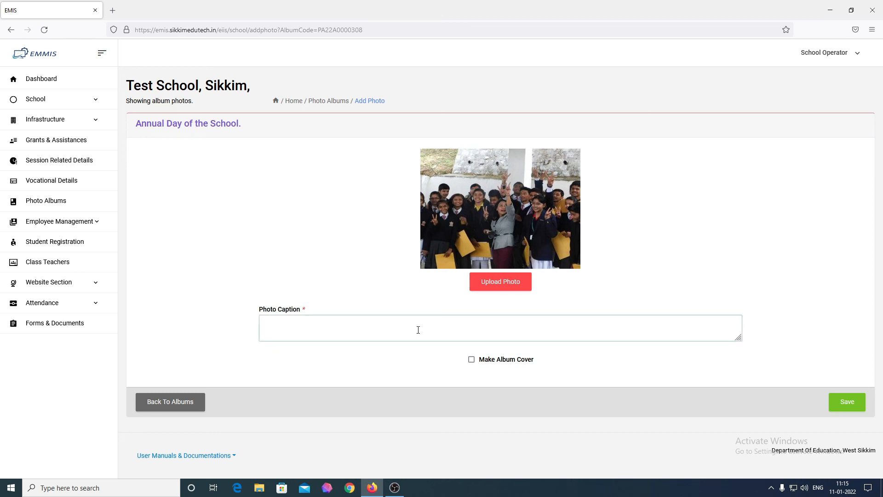
{"action": "type", "text": "Annual Day Celebration at school."}
{"action": "left_click", "coordinate": [422, 366]}
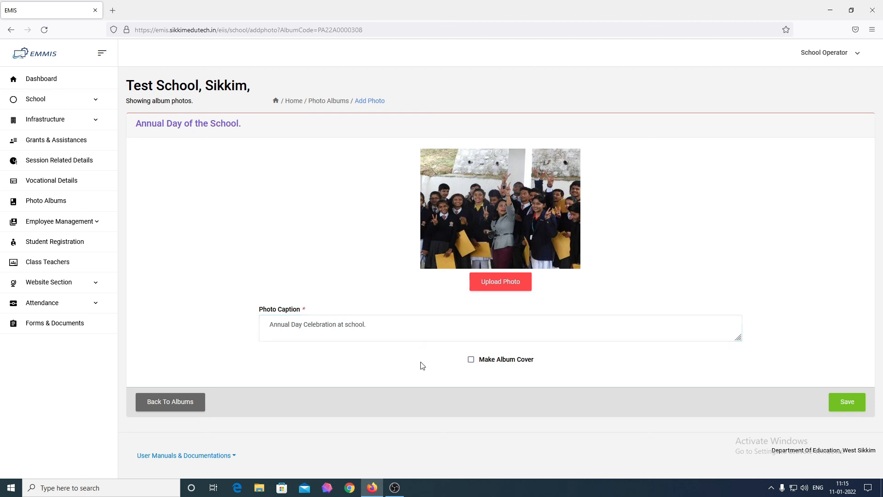
{"action": "left_click", "coordinate": [484, 364]}
{"action": "left_click", "coordinate": [848, 411]}
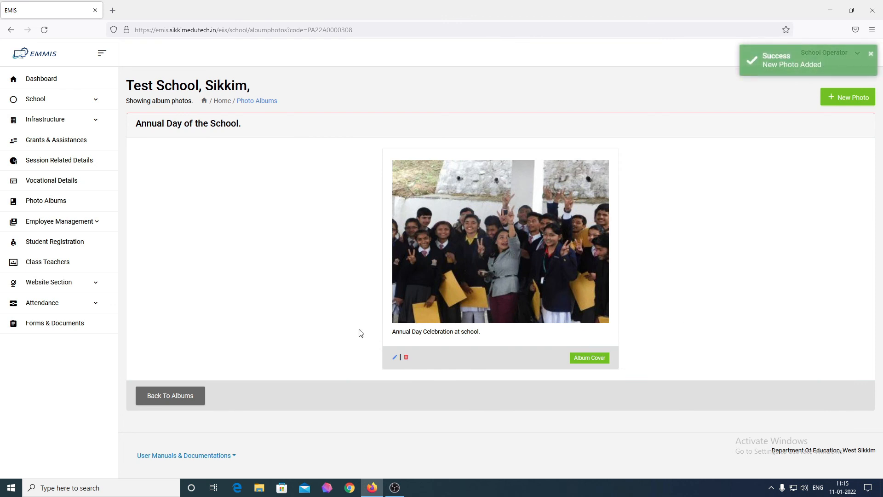
Return to the albums list to check both covers, then go to the Dashboard.
{"action": "left_click", "coordinate": [169, 400]}
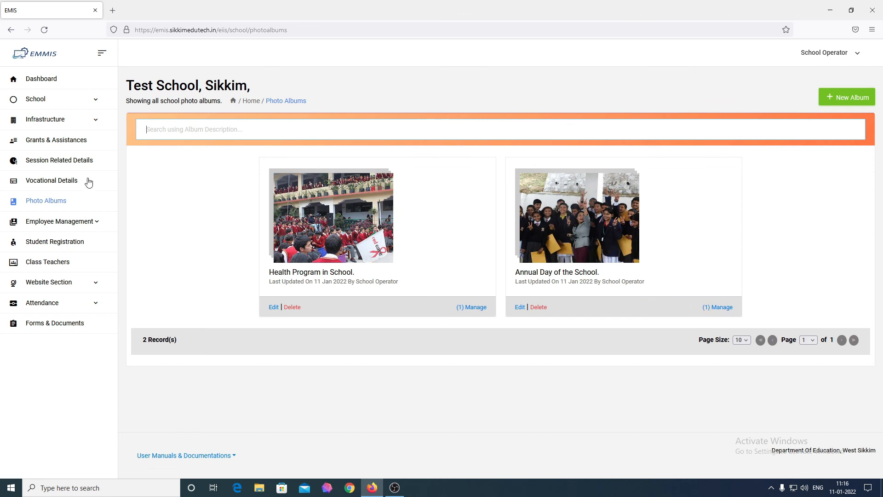
{"action": "left_click", "coordinate": [57, 88]}
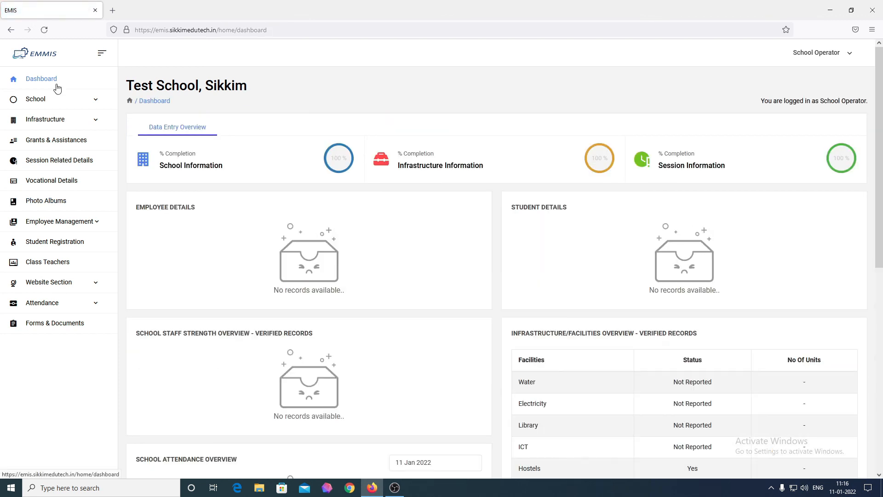